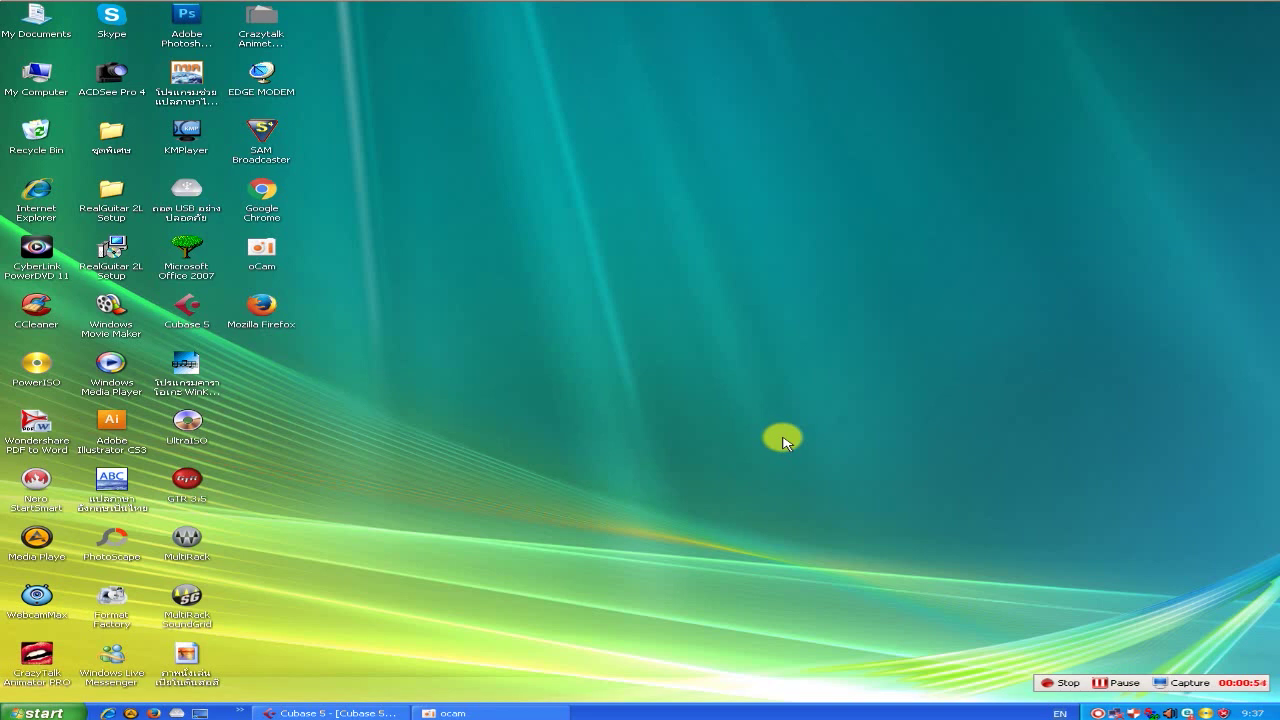
# Switch to Cubase, disarm the instrument track and record a vocal take of about five bars on Audio 01.
pyautogui.click(300, 712)
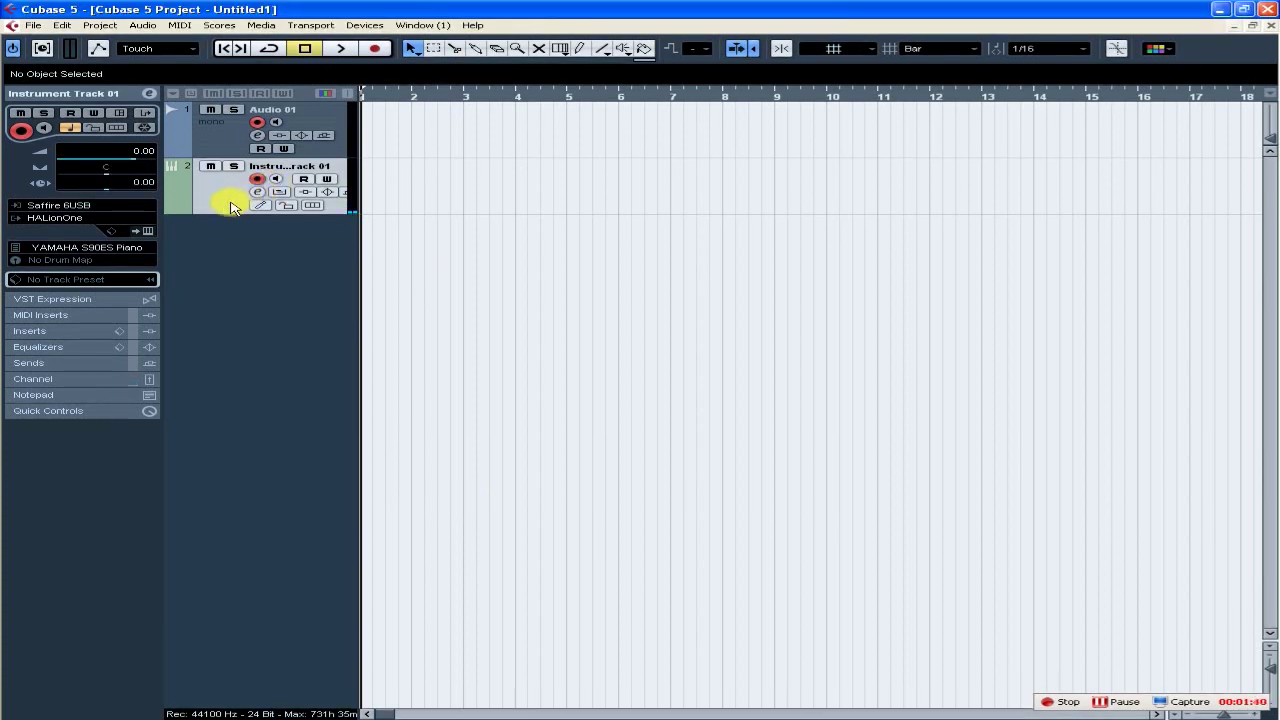
pyautogui.click(257, 179)
pyautogui.press('KP_Multiply')
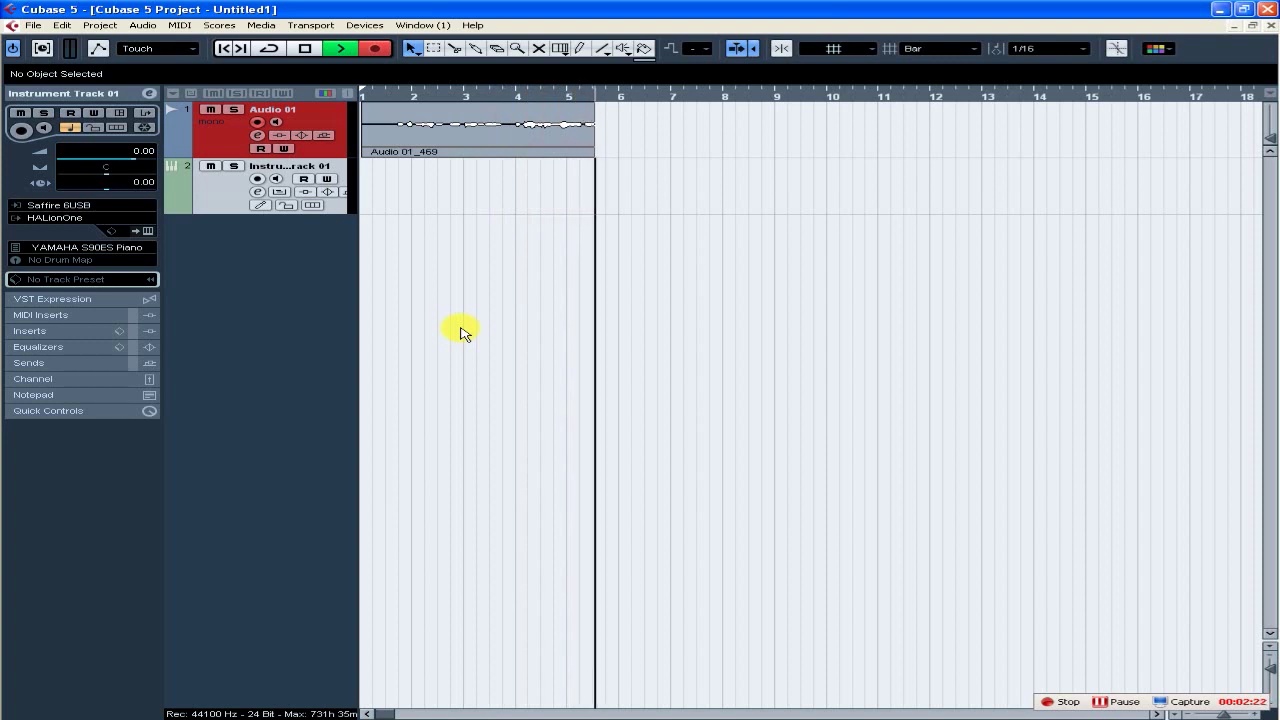
pyautogui.press('space')
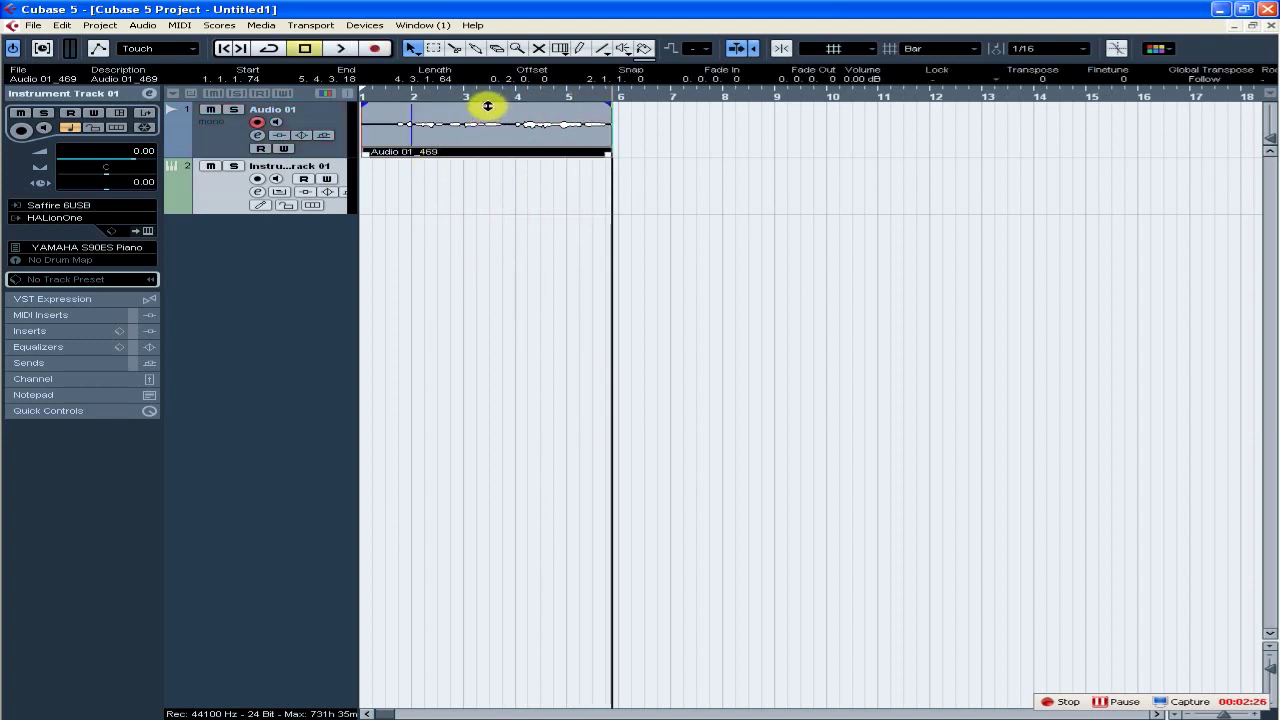
# Raise the recorded clip's volume to 10 dB and play it back from near its start.
pyautogui.moveTo(486, 104); pyautogui.dragTo(489, 46)
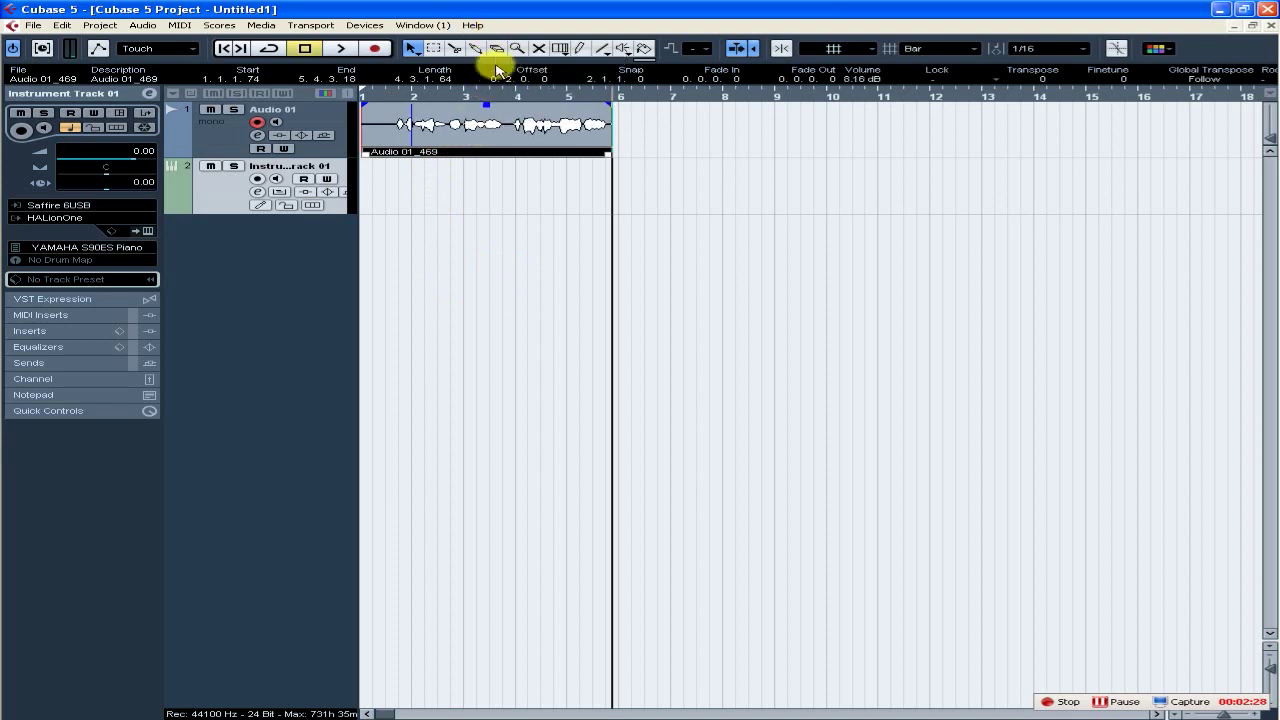
pyautogui.moveTo(486, 103); pyautogui.dragTo(484, 80)
pyautogui.click(382, 97)
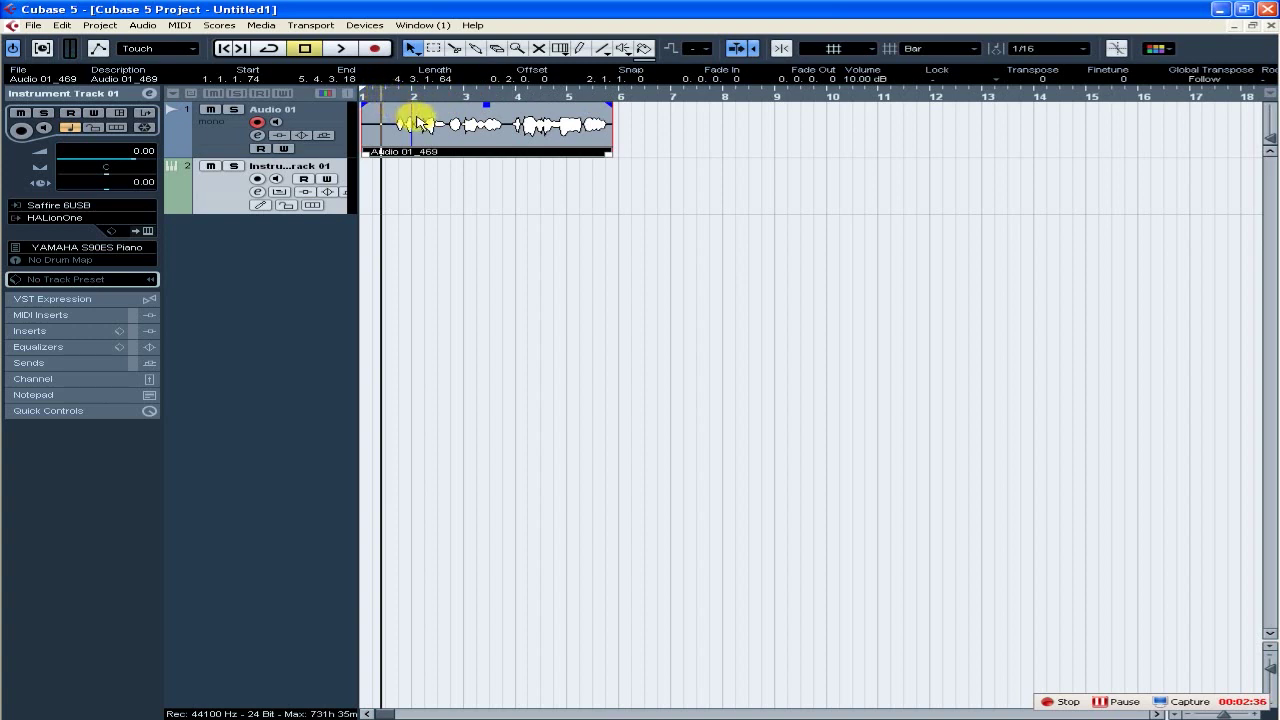
pyautogui.click(340, 48)
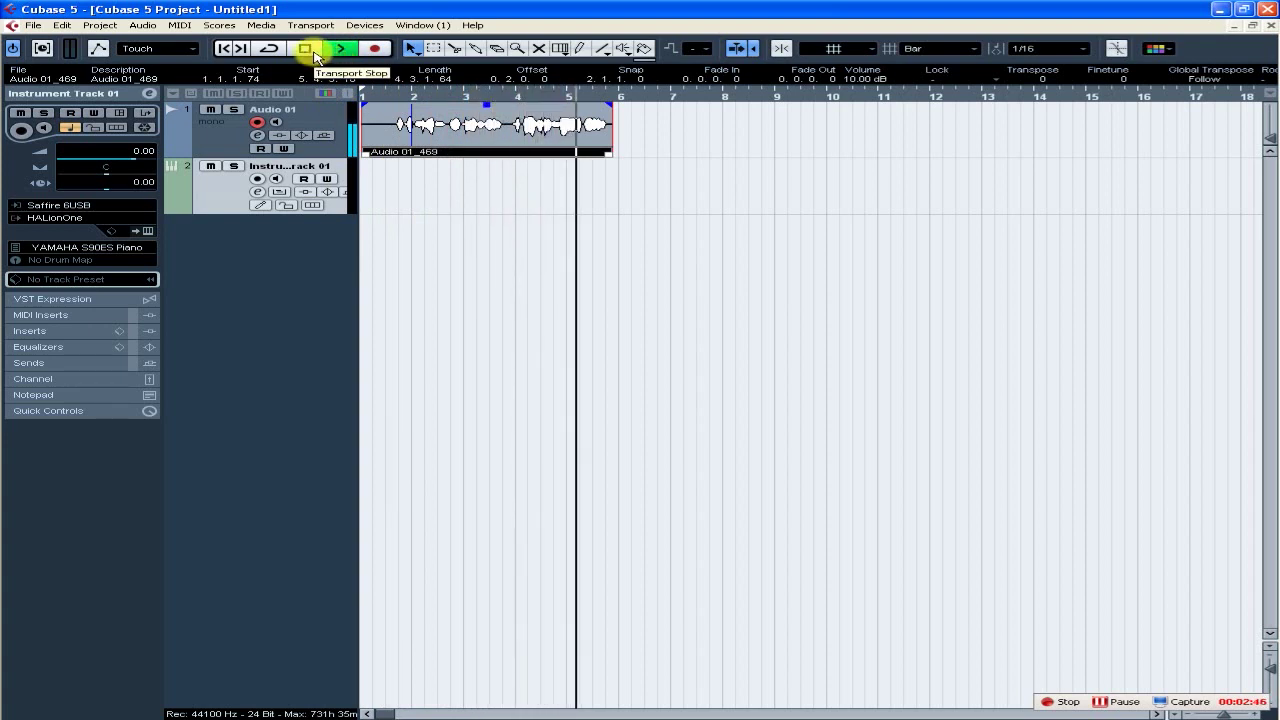
pyautogui.click(307, 49)
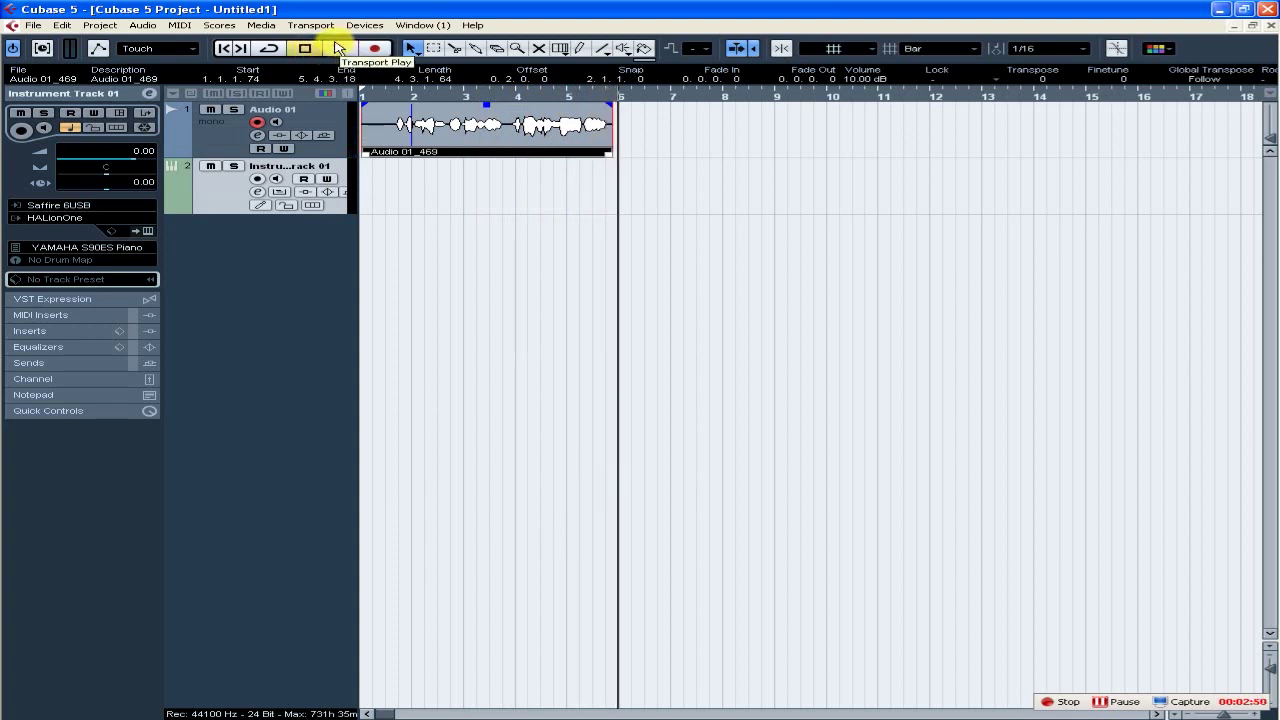
pyautogui.click(385, 91)
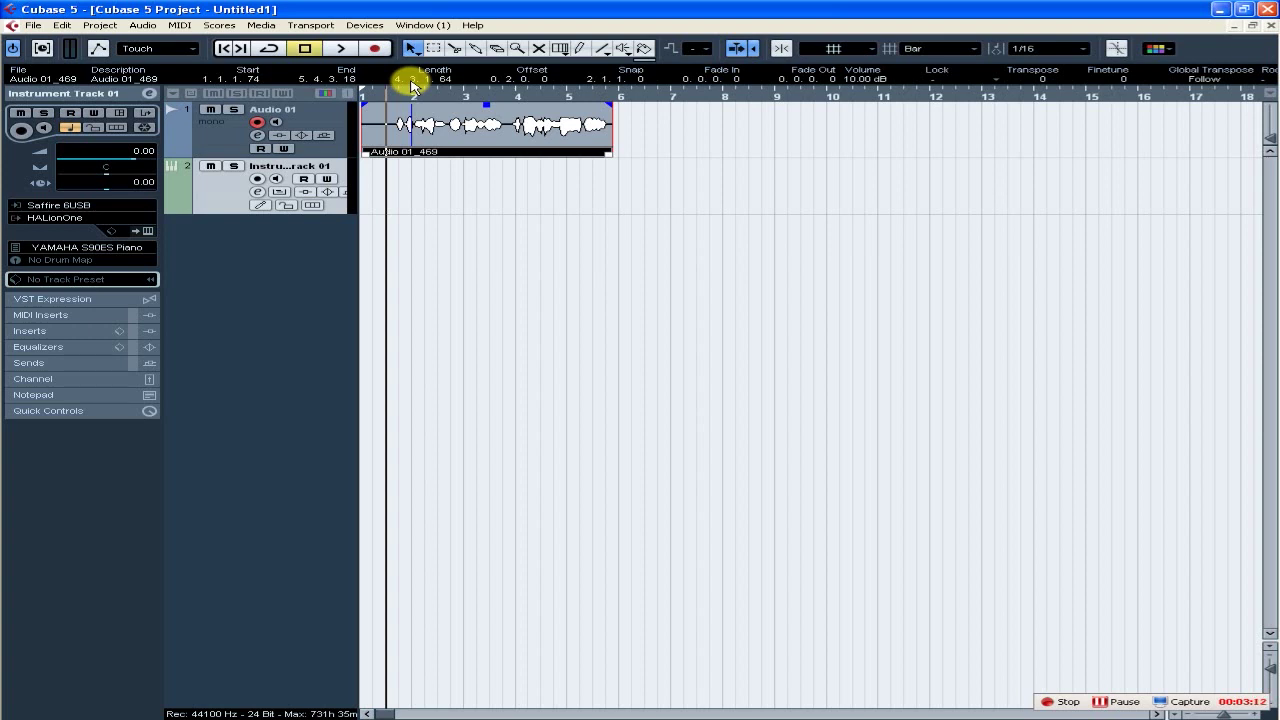
# Turn off record enable on both tracks and place the project cursor just before the first sound in the vocal clip.
pyautogui.click(257, 179)
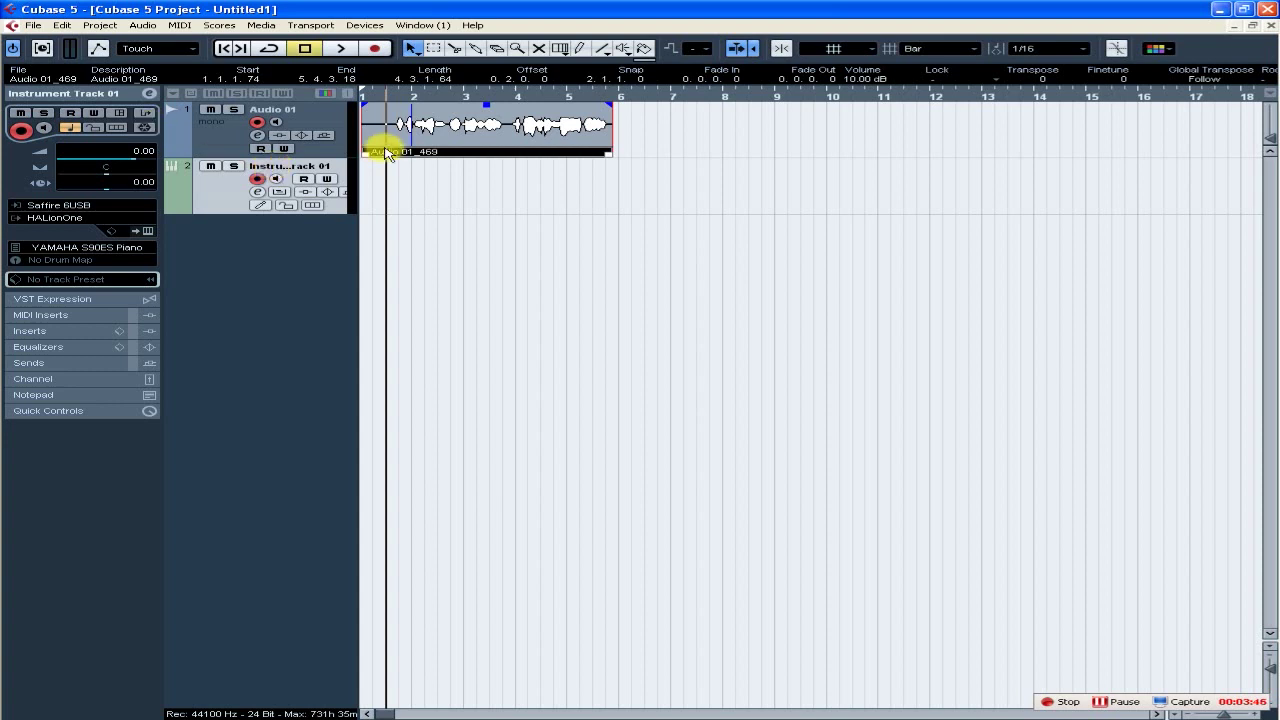
pyautogui.click(487, 207)
pyautogui.click(257, 178)
pyautogui.click(257, 122)
pyautogui.click(257, 122)
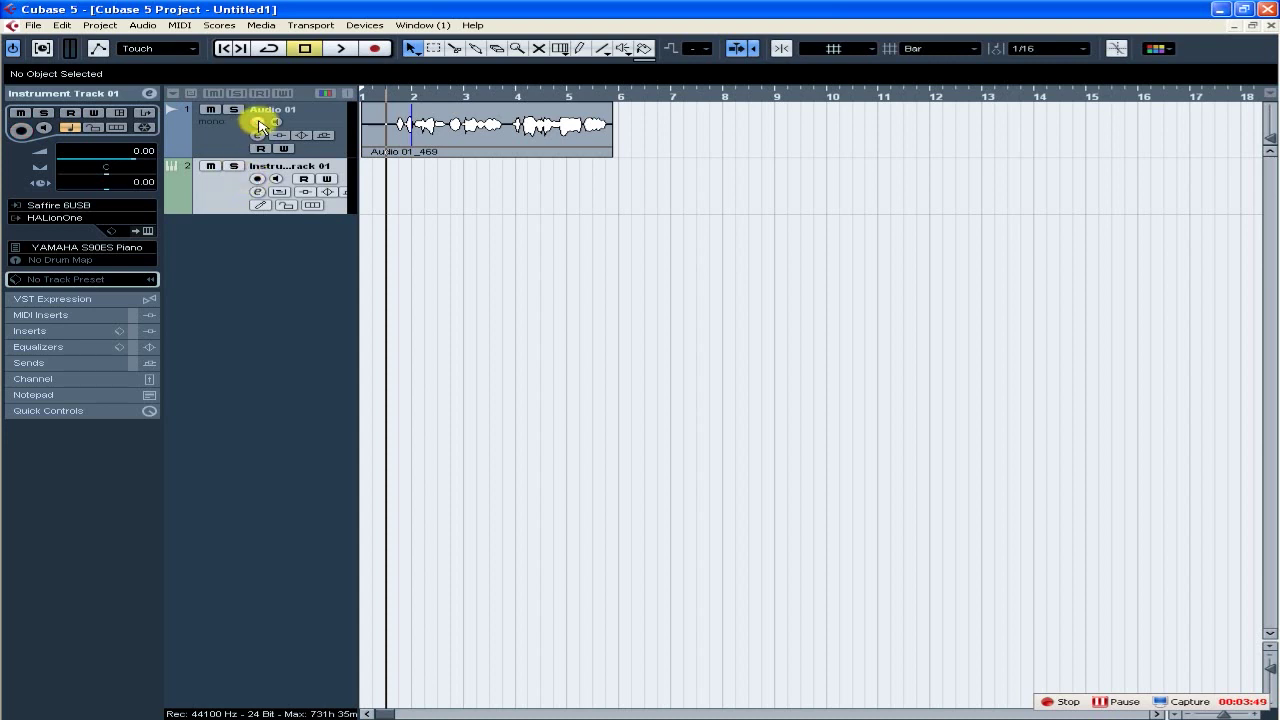
pyautogui.click(458, 128)
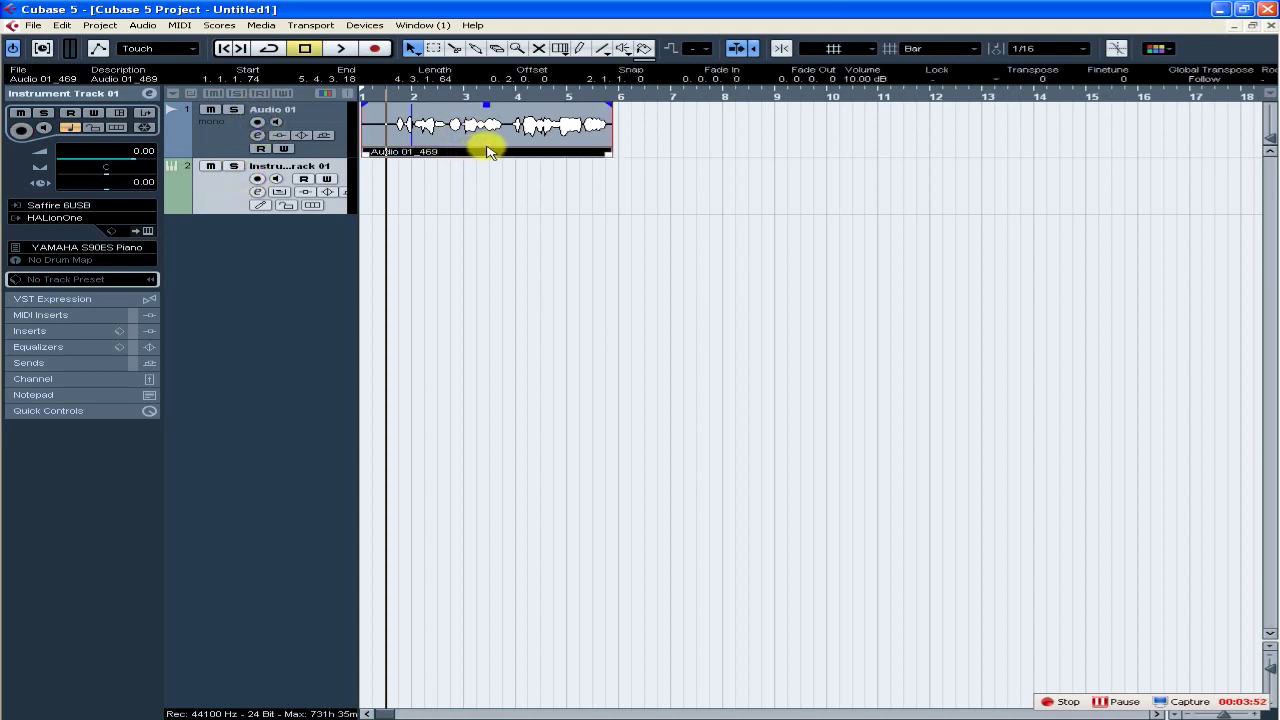
pyautogui.click(396, 91)
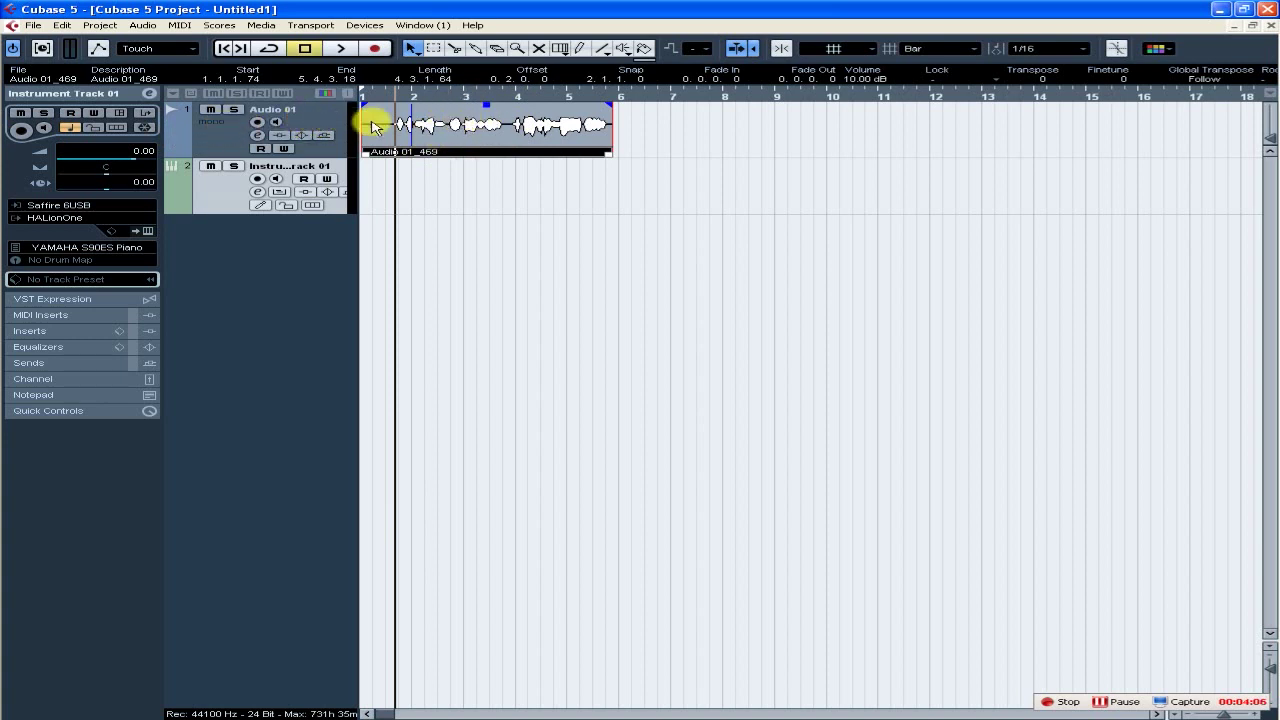
# Open the vocal clip in the Sample Editor and activate VariAudio Segments to split it into pitch segments.
pyautogui.doubleClick(448, 131)
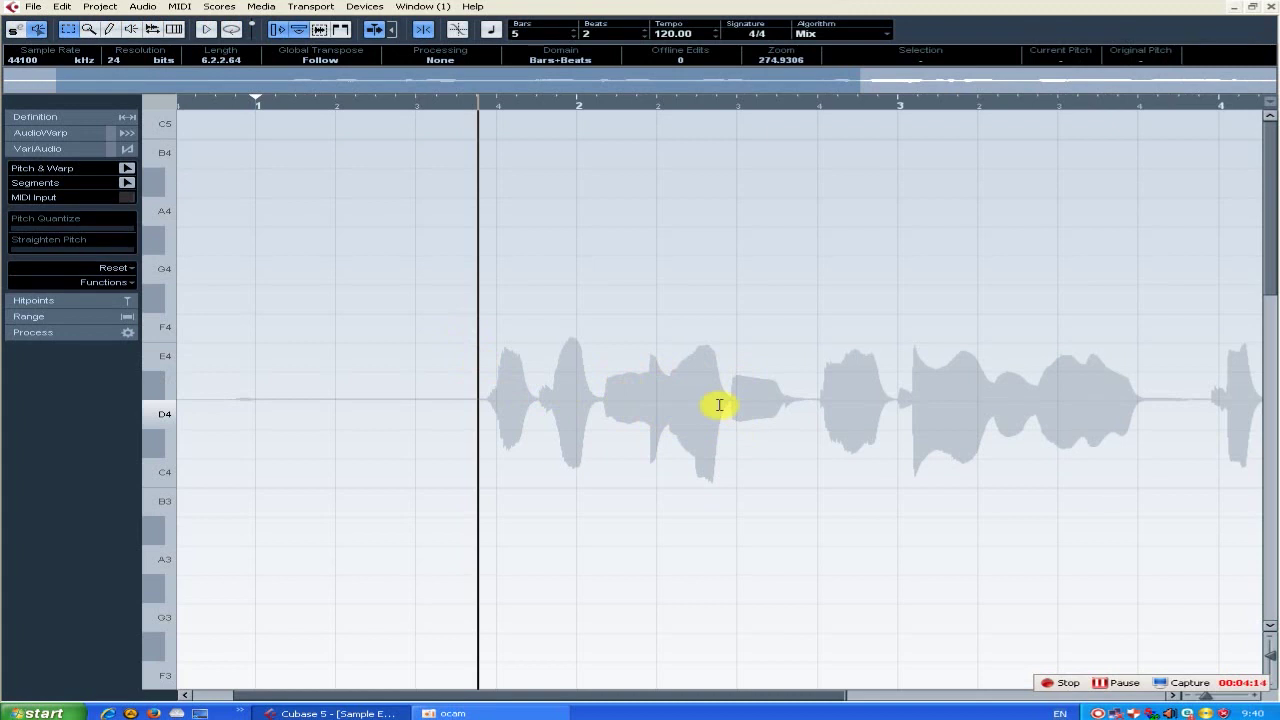
pyautogui.moveTo(492, 398); pyautogui.dragTo(1180, 424)
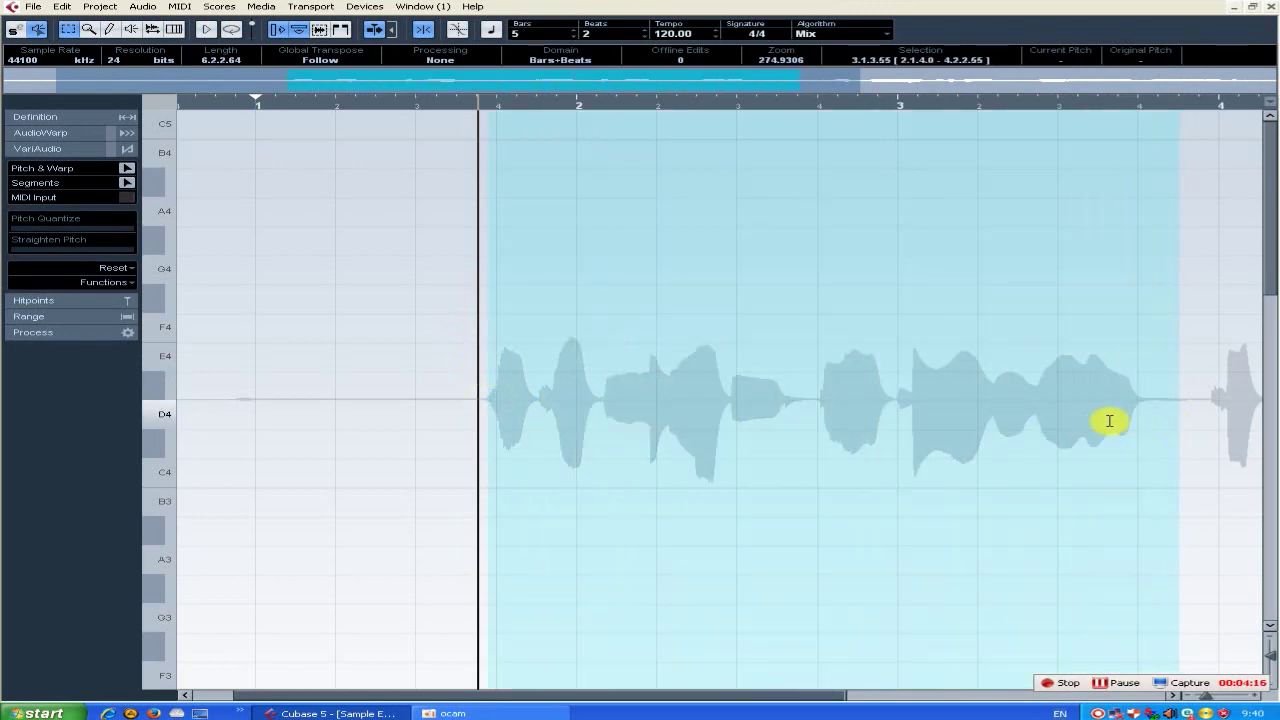
pyautogui.click(485, 384)
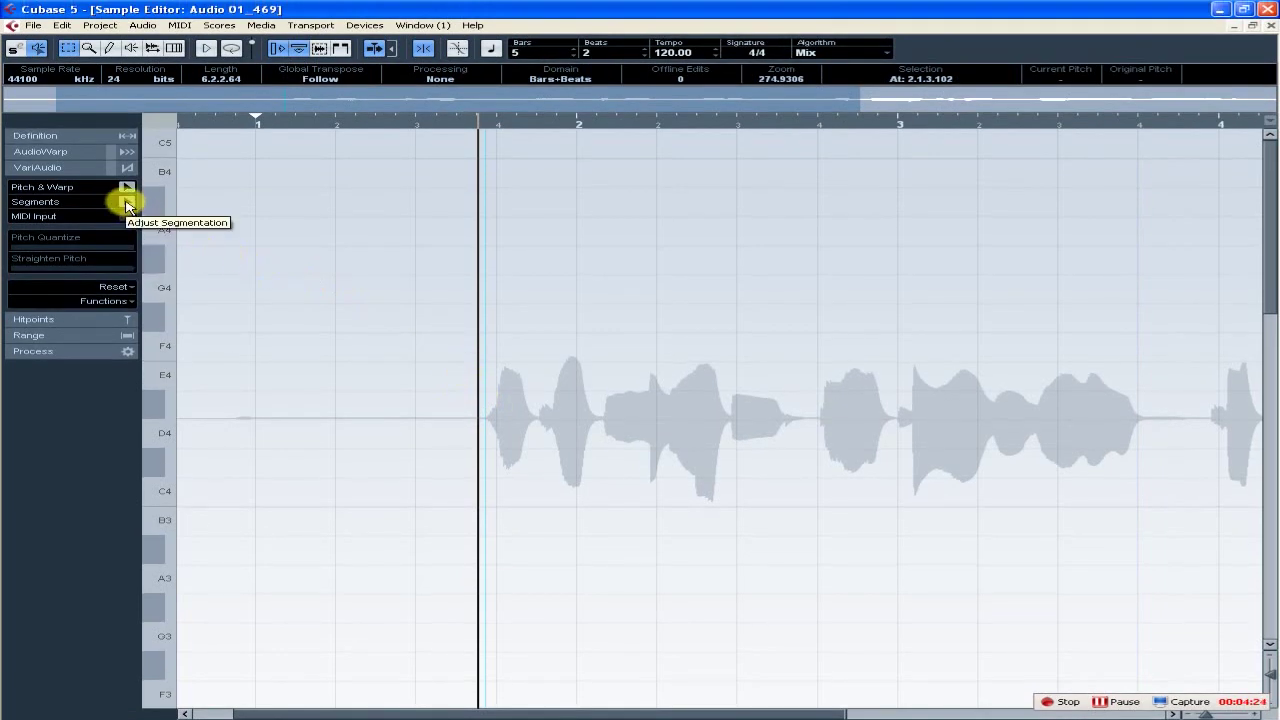
pyautogui.click(127, 203)
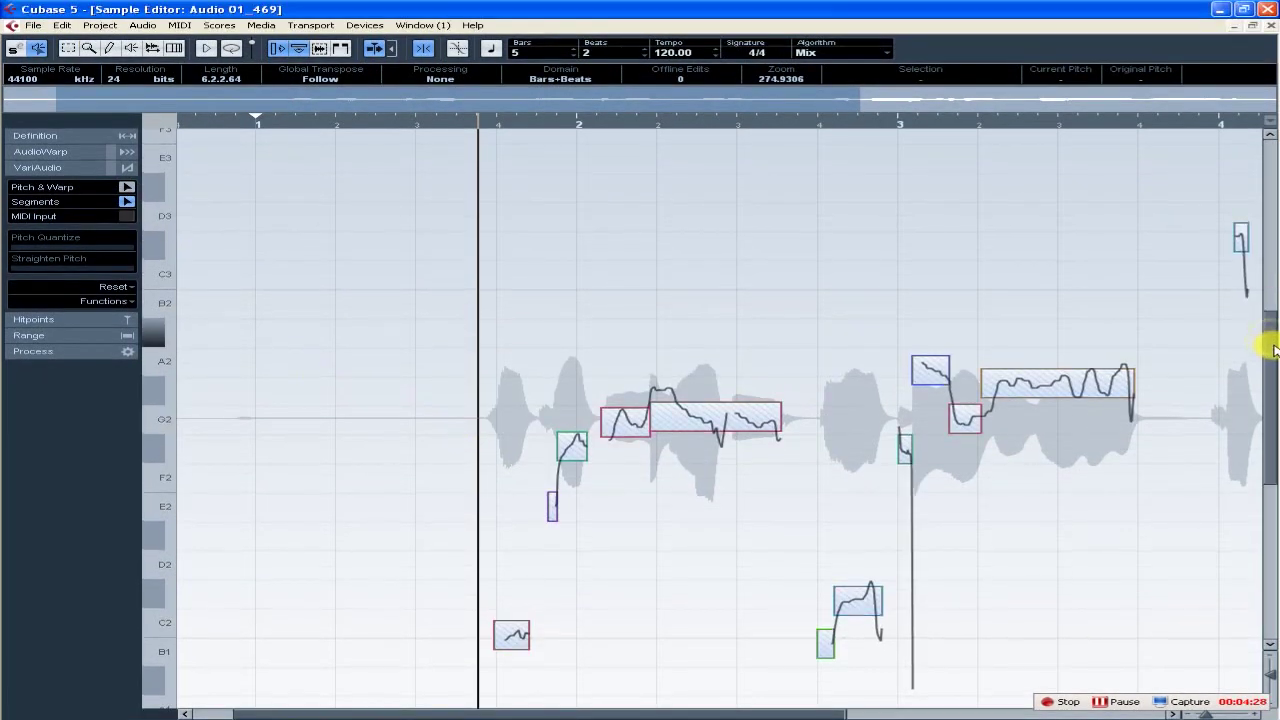
# Examine the pitch segments across the whole recording and play it through, returning the cursor to the first bar.
pyautogui.scroll(-3, 1274, 366)
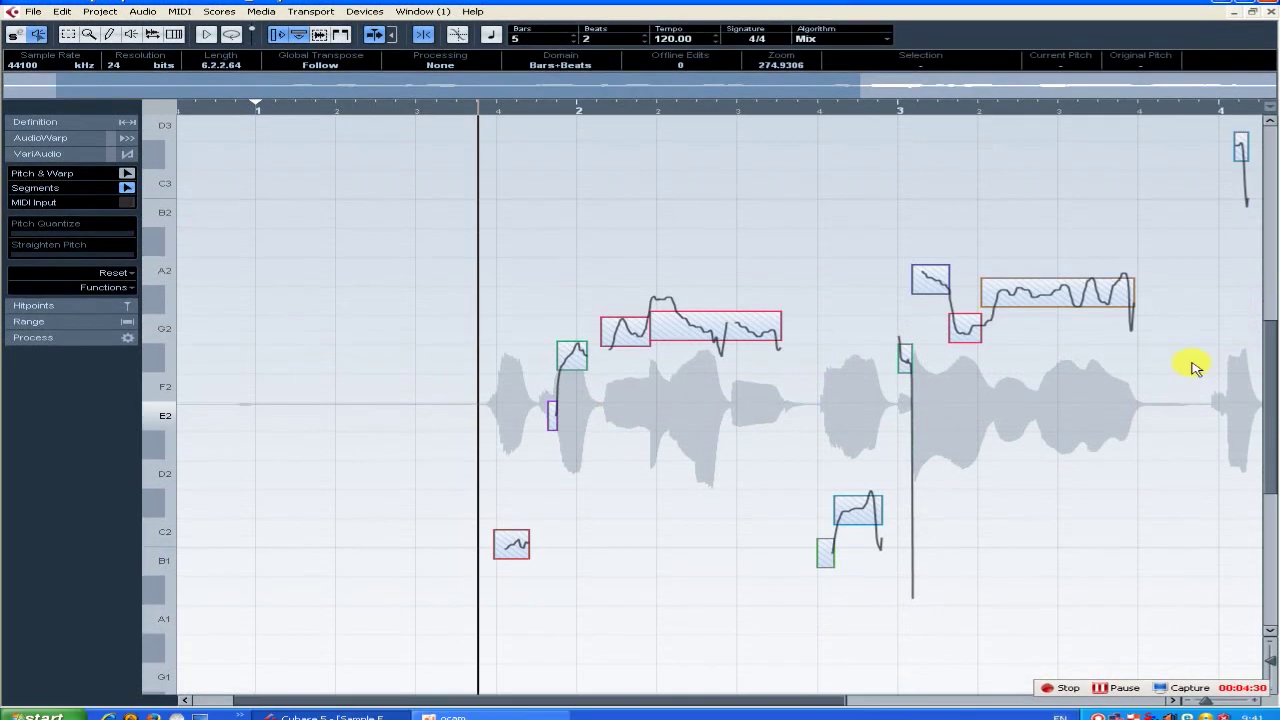
pyautogui.click(1190, 696)
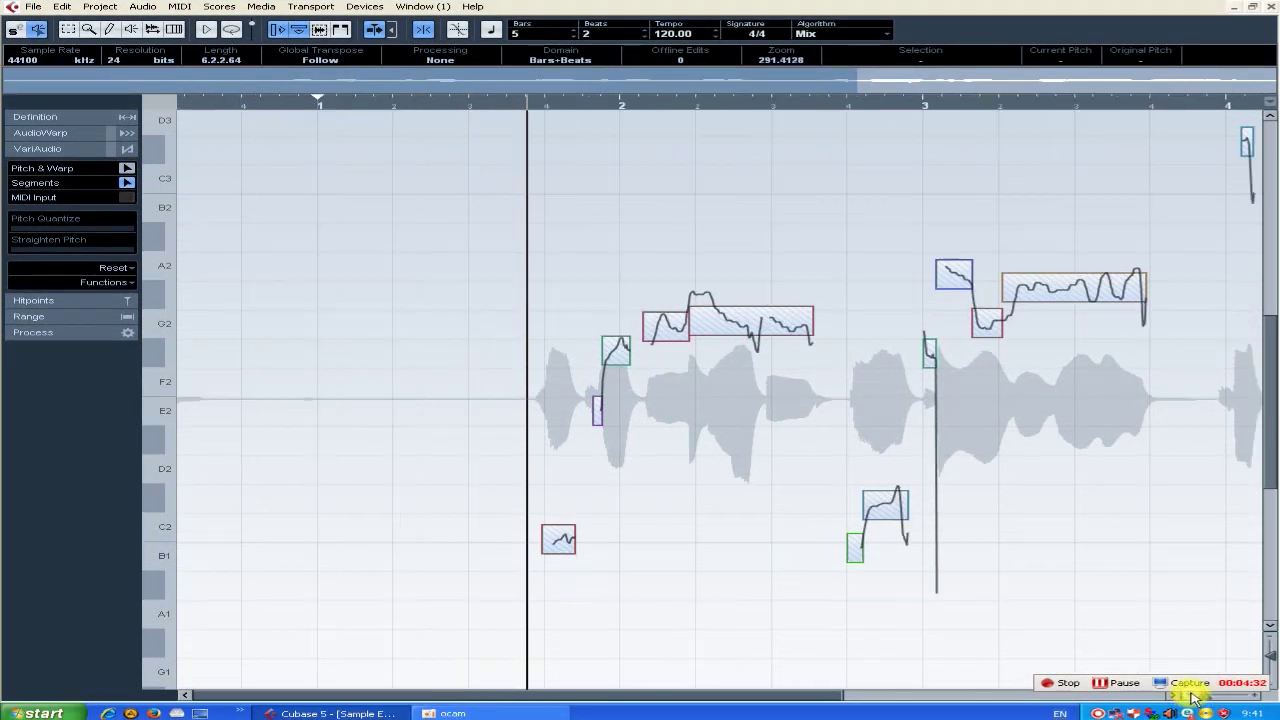
pyautogui.click(1191, 696)
pyautogui.click(1190, 696)
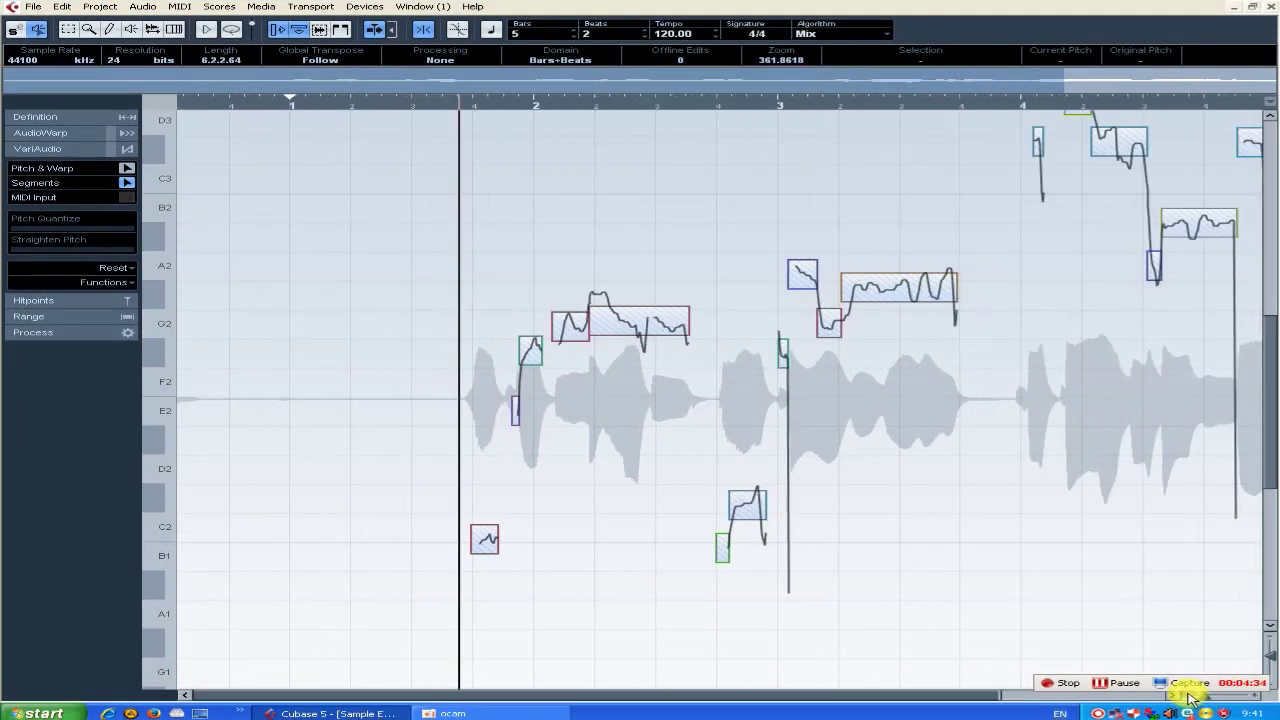
pyautogui.click(1189, 696)
pyautogui.click(1188, 696)
pyautogui.click(1188, 696)
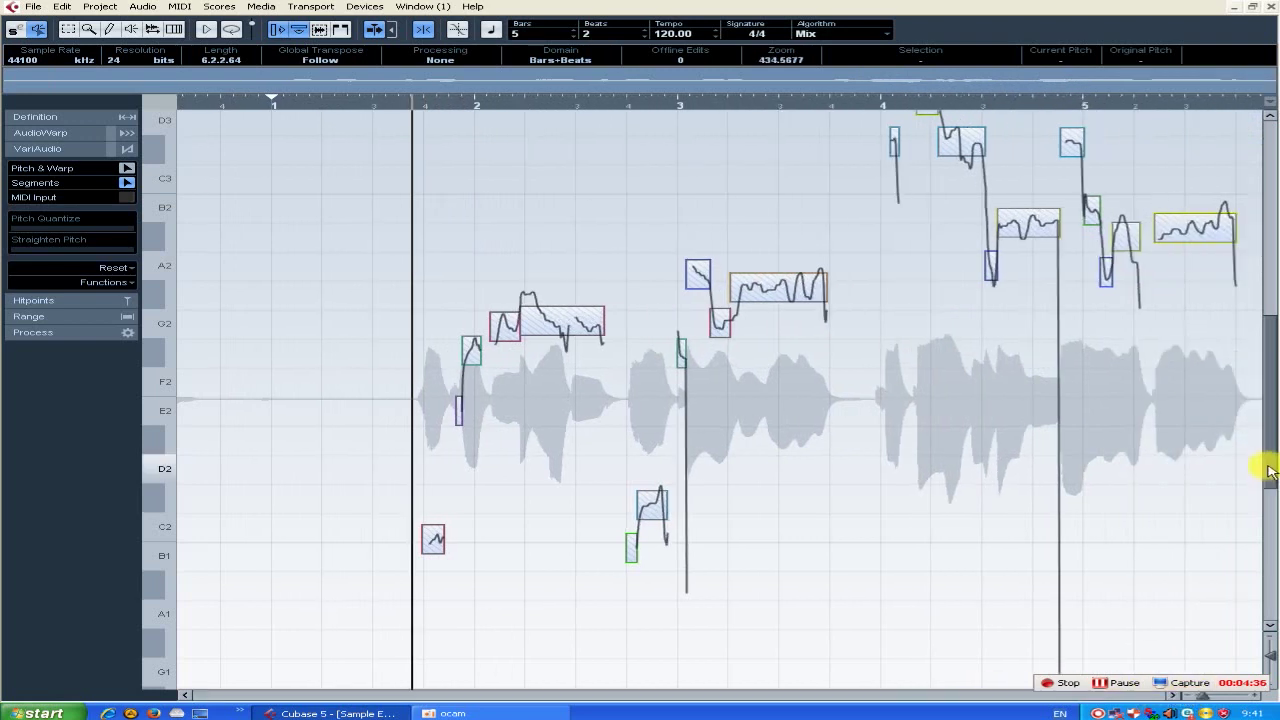
pyautogui.scroll(3, 1270, 455)
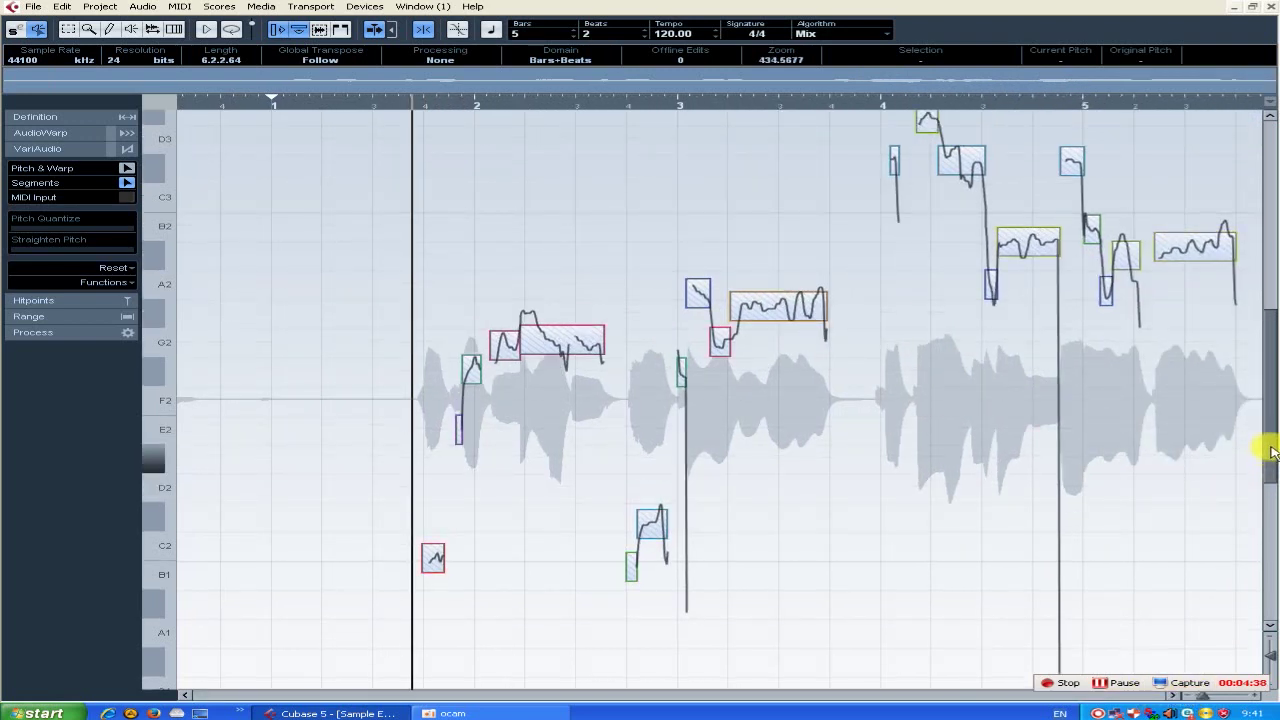
pyautogui.scroll(1, 1266, 443)
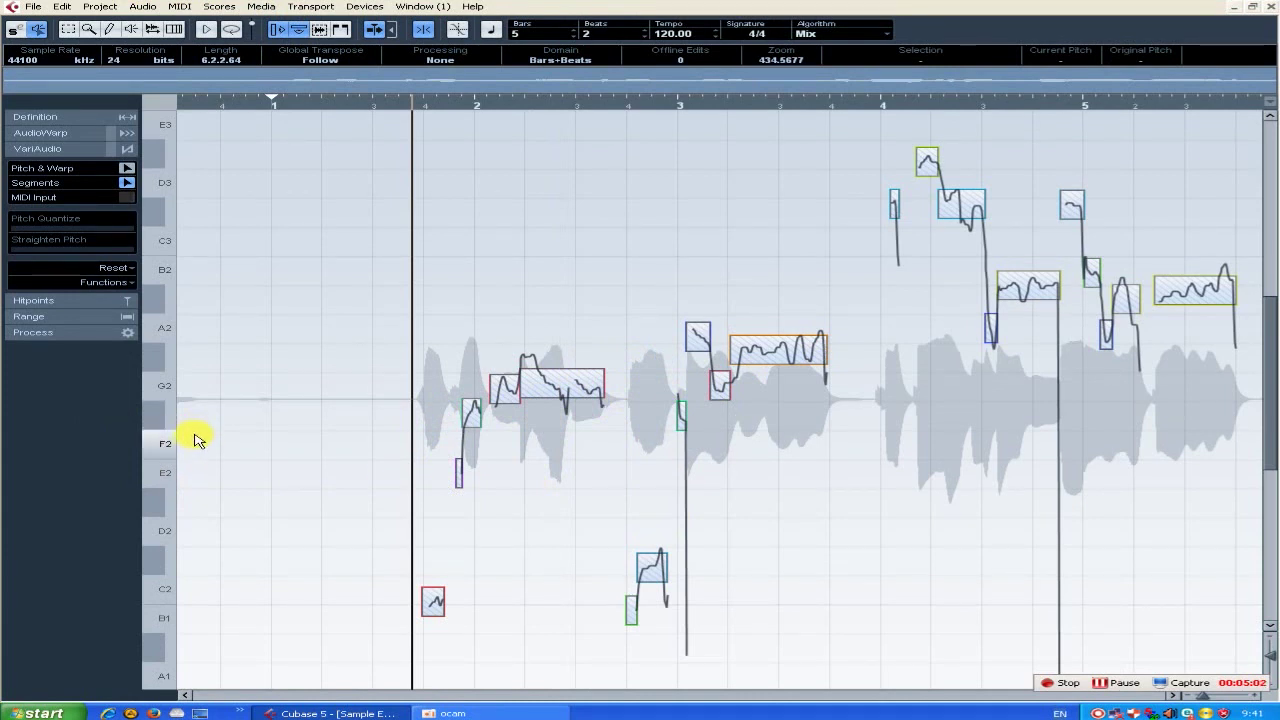
pyautogui.press('space')
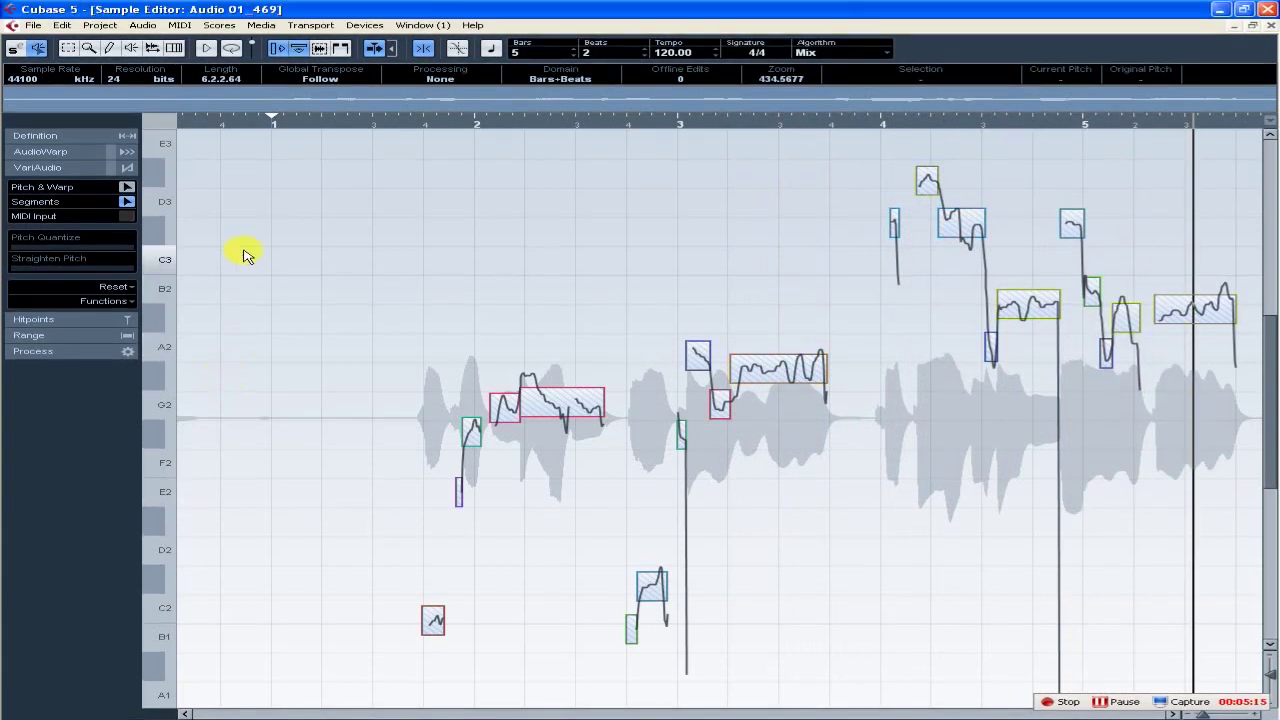
pyautogui.click(311, 120)
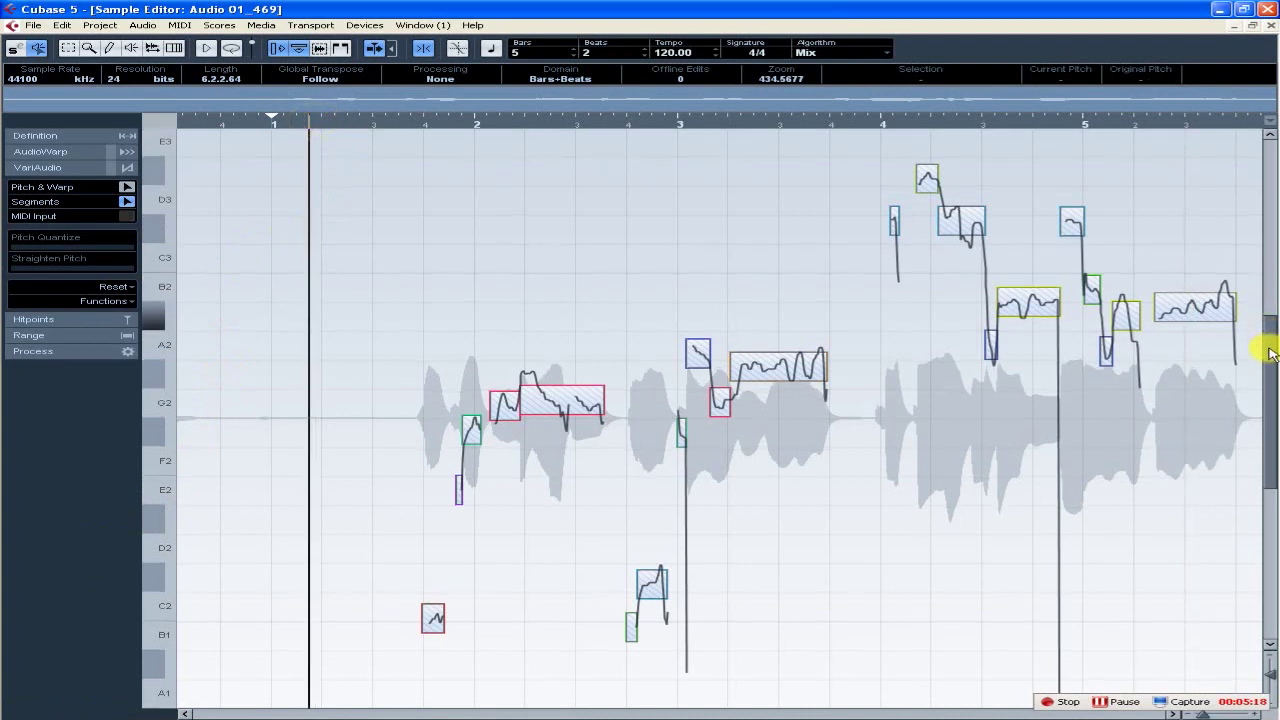
# Activate Pitch & Warp mode and correct the pitch of the first vocal segment to exactly C2.
pyautogui.scroll(-2, 1268, 360)
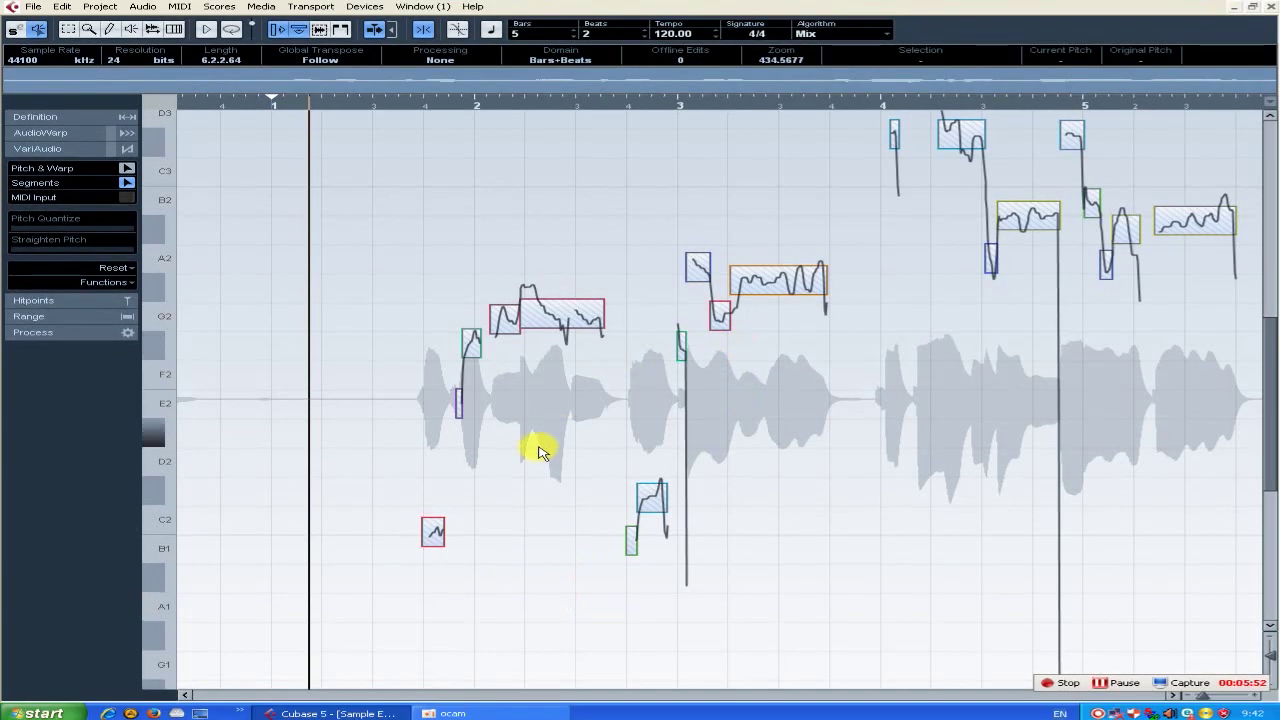
pyautogui.click(437, 534)
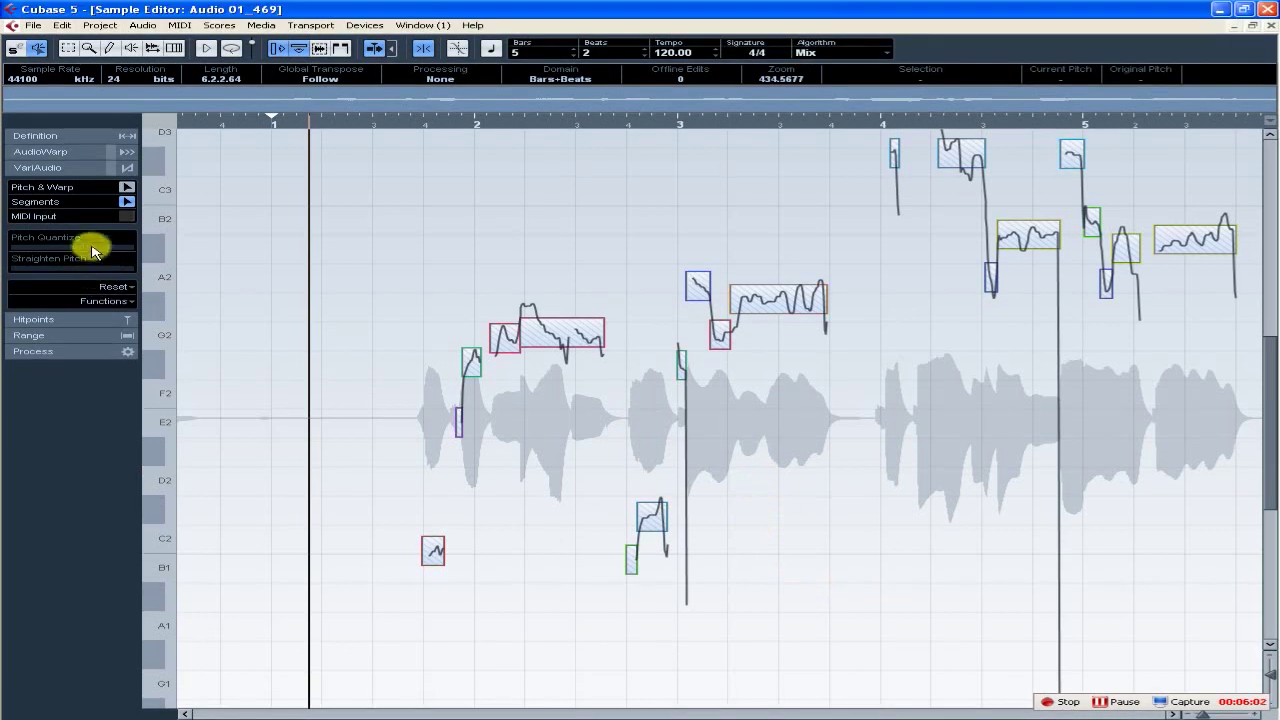
pyautogui.click(127, 190)
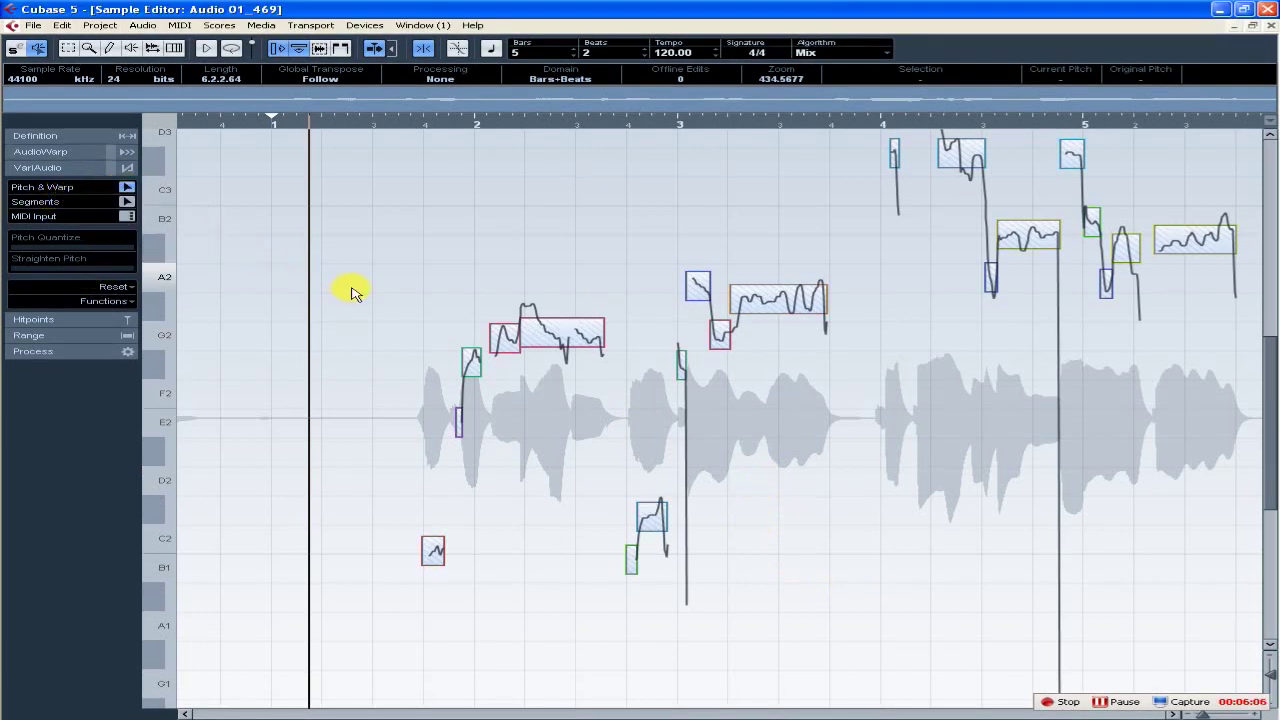
pyautogui.click(540, 340)
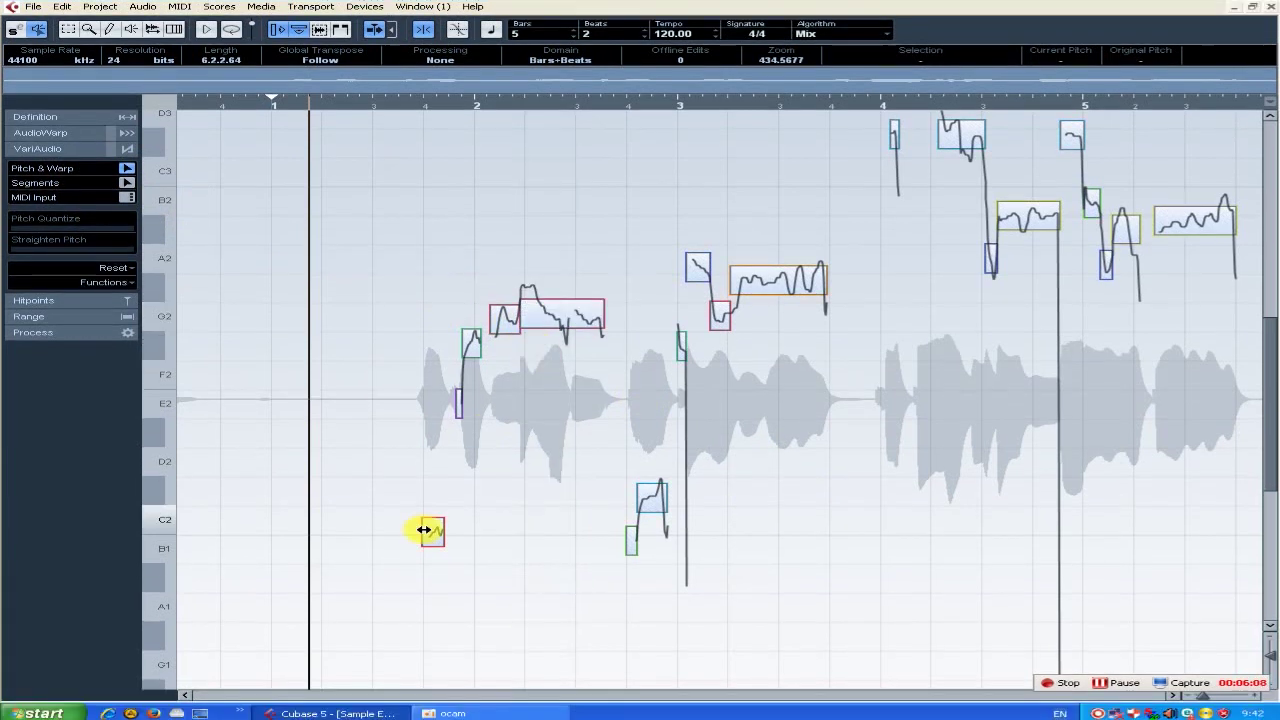
pyautogui.click(435, 537)
pyautogui.moveTo(438, 537); pyautogui.dragTo(450, 502)
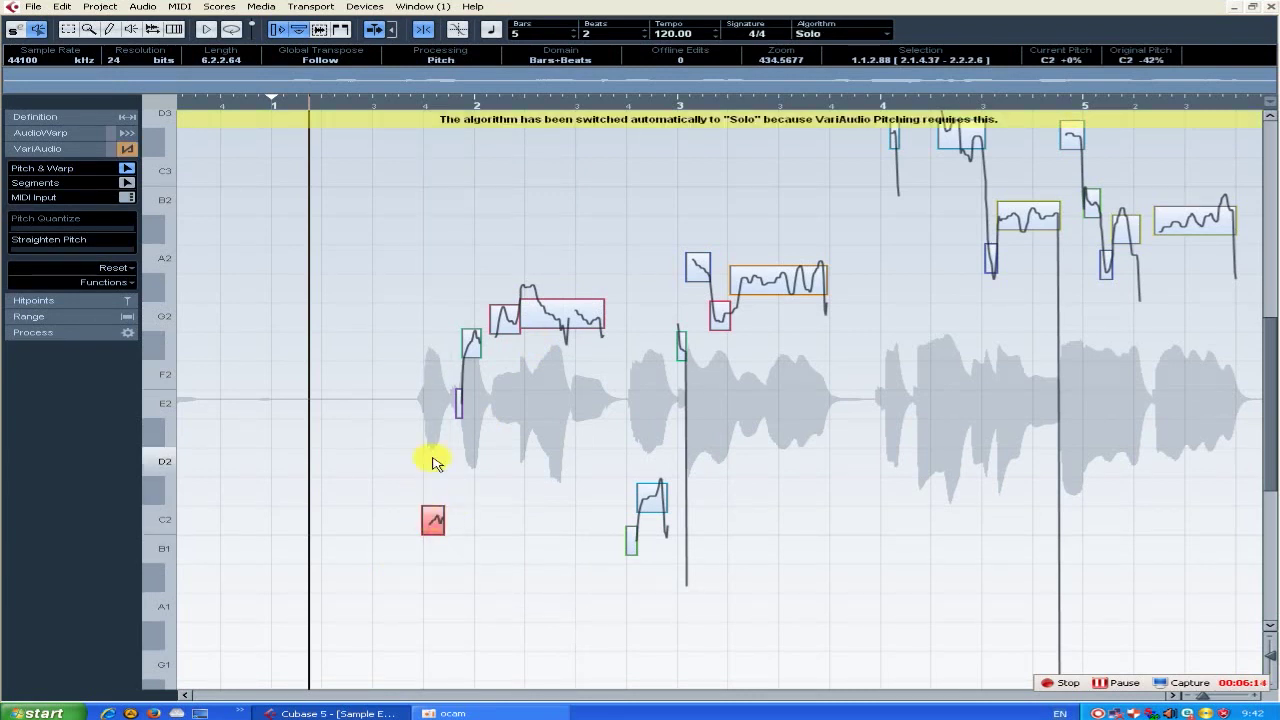
# Snap the main segments in bars 2 and 3 to exact pitches: F#2, long G2, C#2, long G#2 and A2.
pyautogui.click(474, 362)
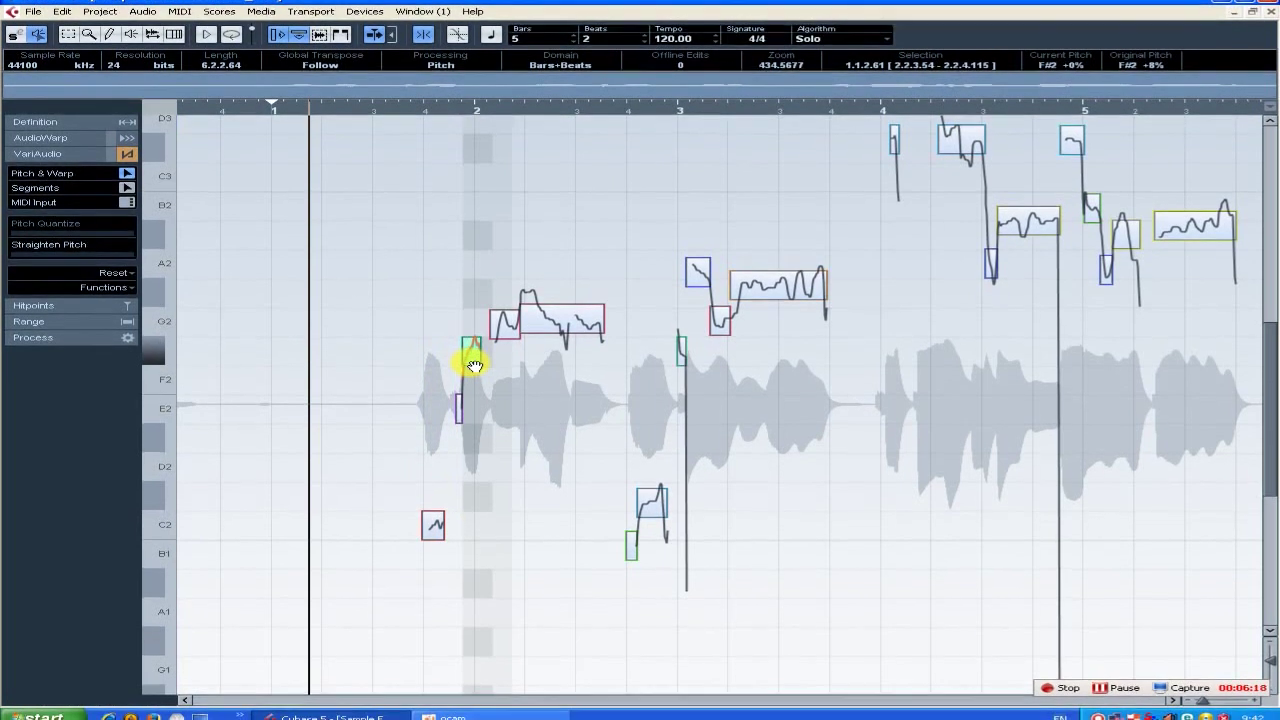
pyautogui.click(570, 330)
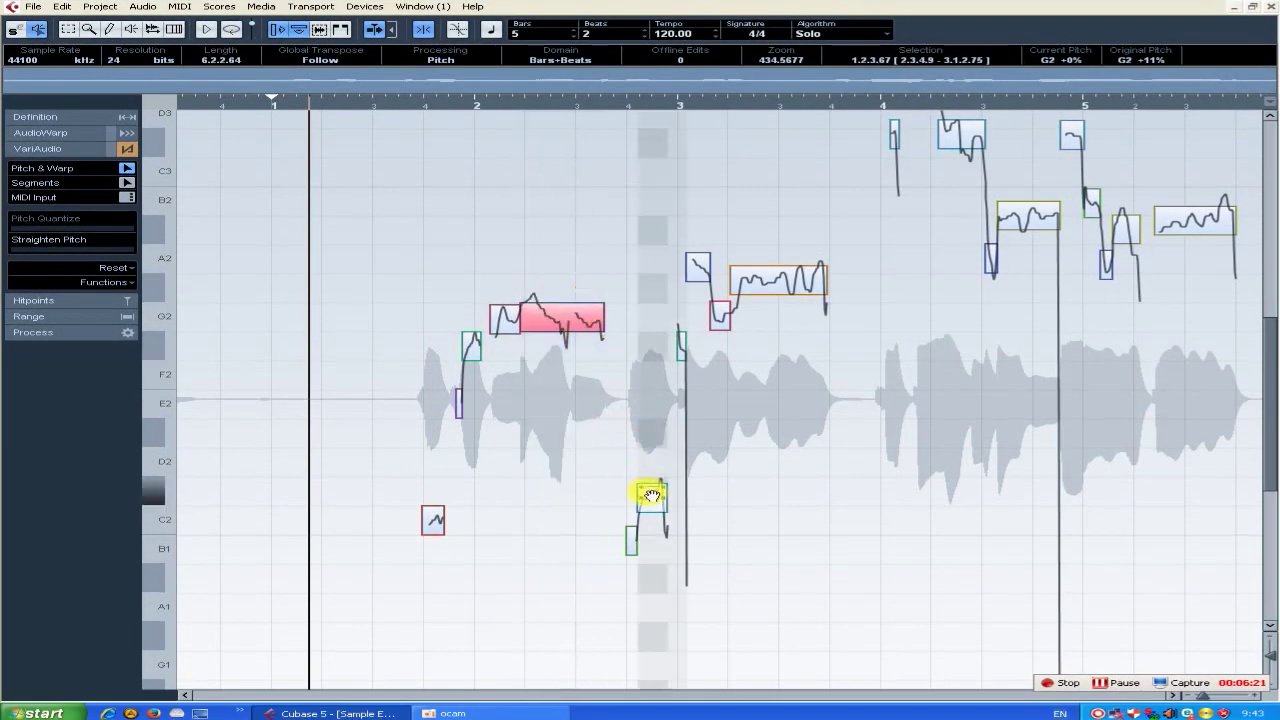
pyautogui.click(651, 495)
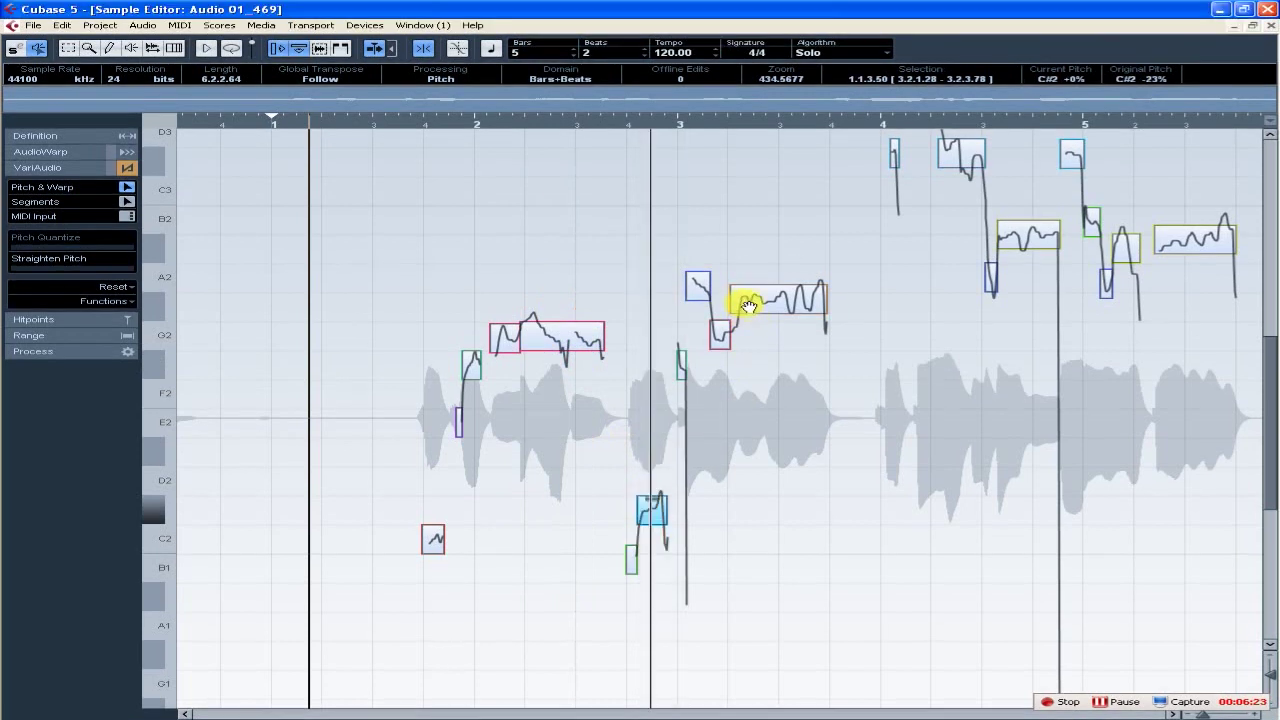
pyautogui.click(748, 279)
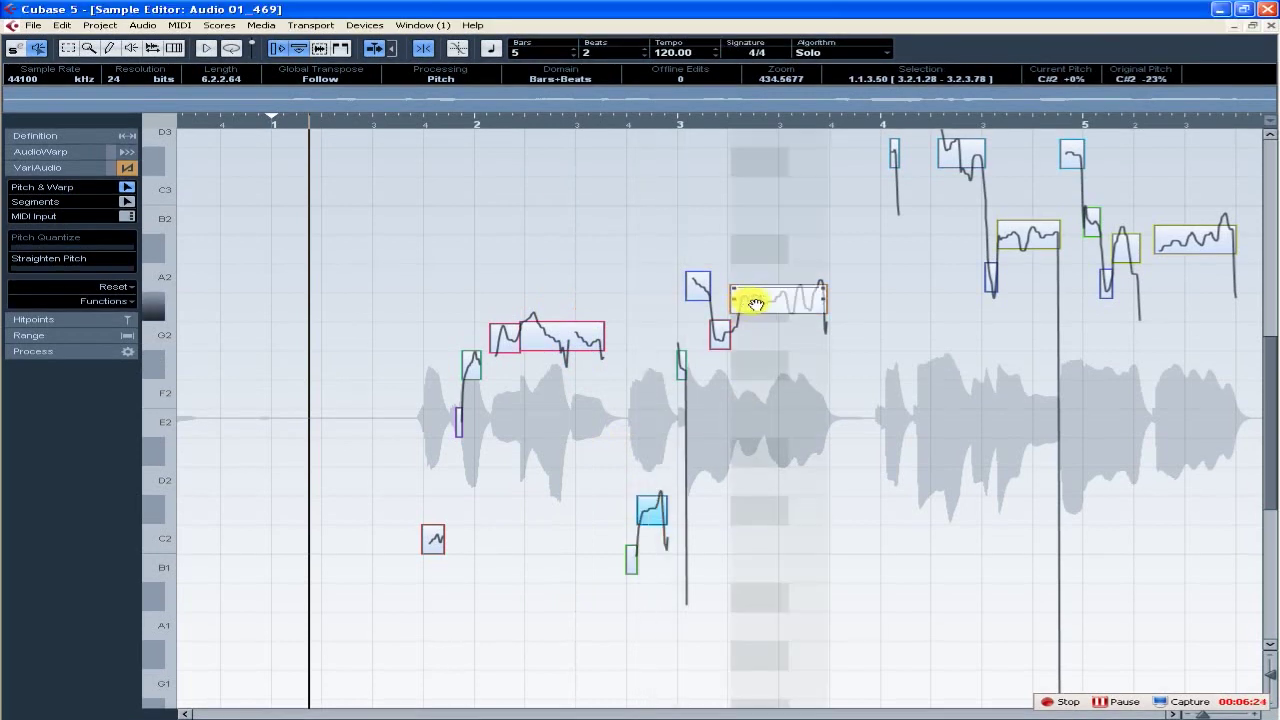
pyautogui.click(694, 286)
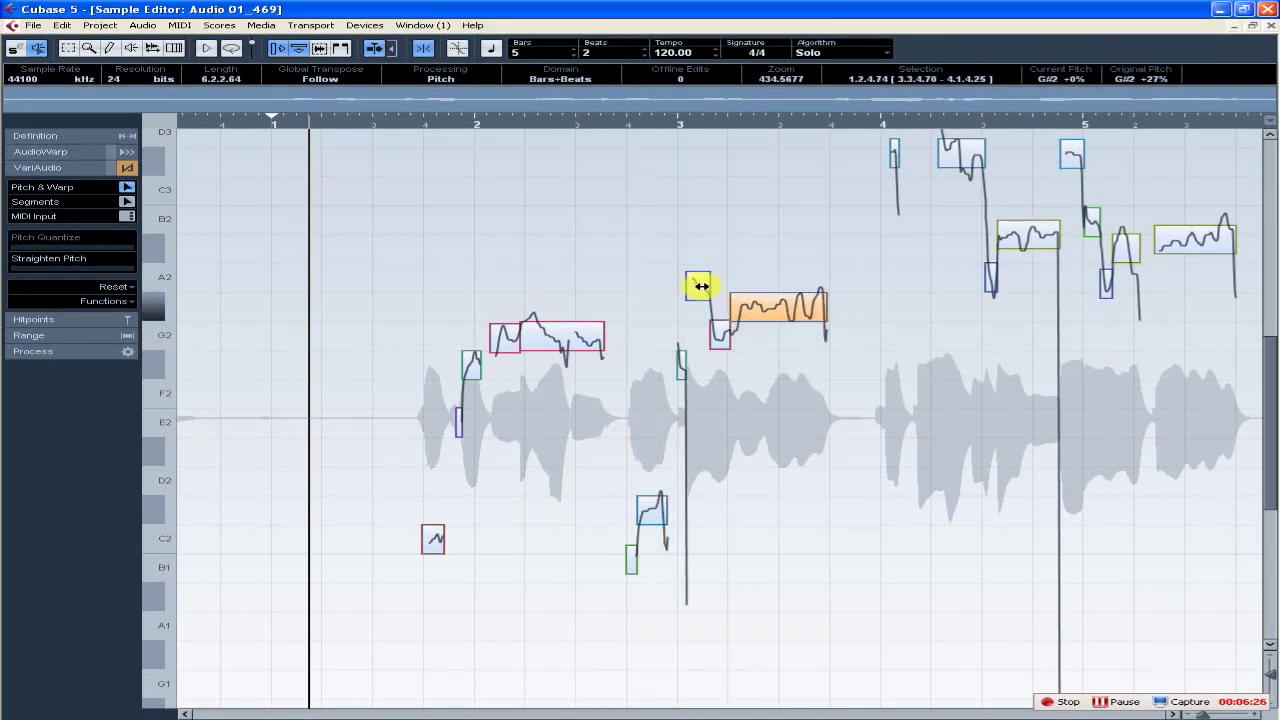
pyautogui.moveTo(698, 289); pyautogui.dragTo(697, 280)
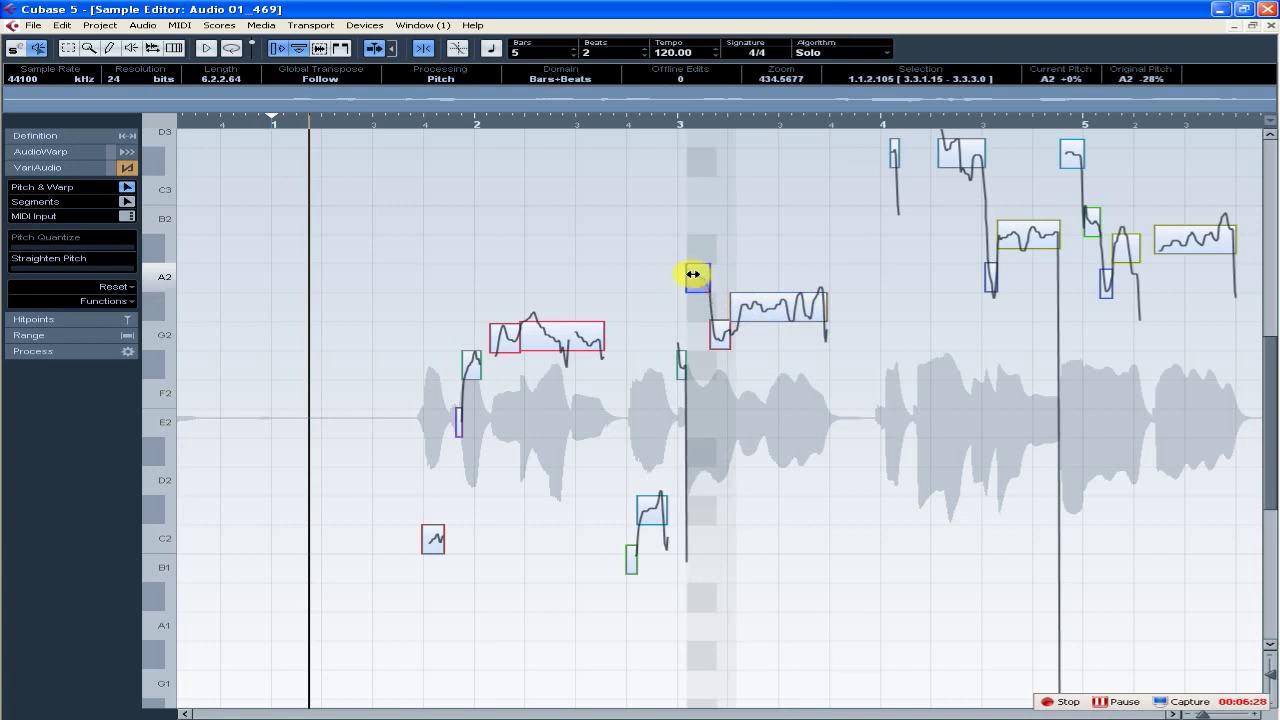
# Snap the short segment after A2 in bar 3 and the first short segment in bar 2 to exactly G2.
pyautogui.click(722, 337)
pyautogui.click(722, 340)
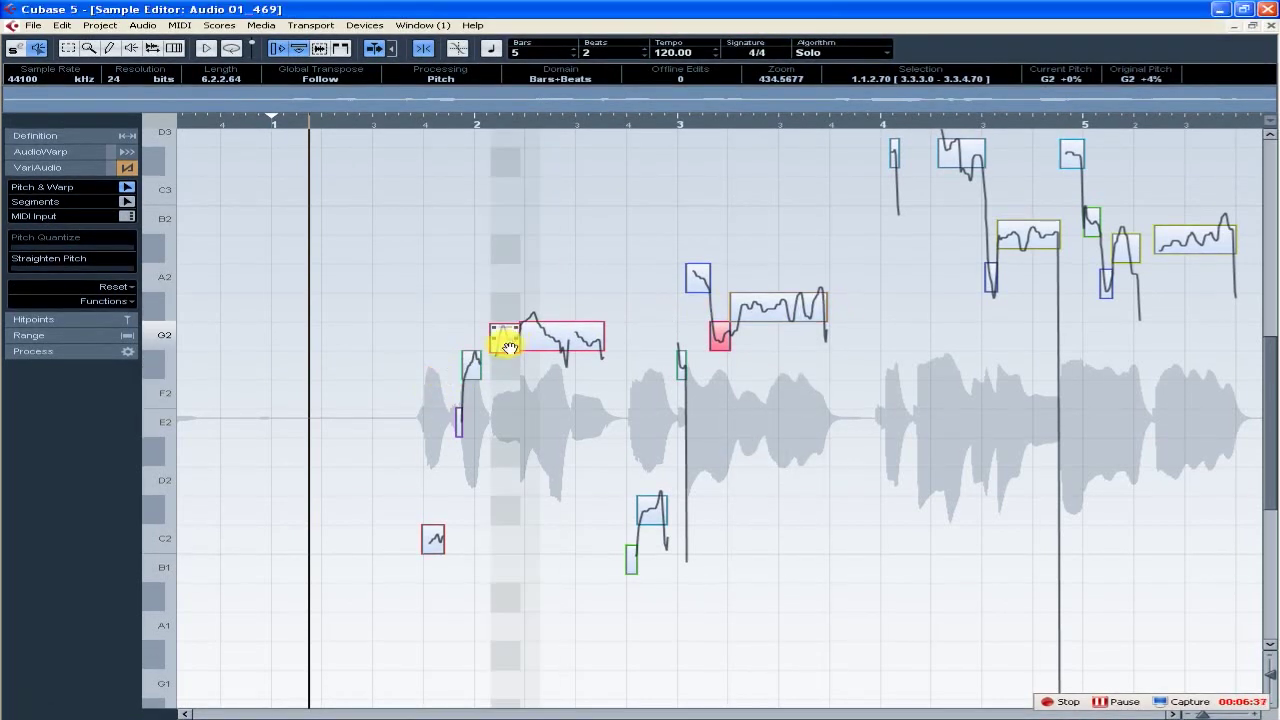
pyautogui.click(509, 347)
pyautogui.moveTo(509, 347); pyautogui.dragTo(509, 337)
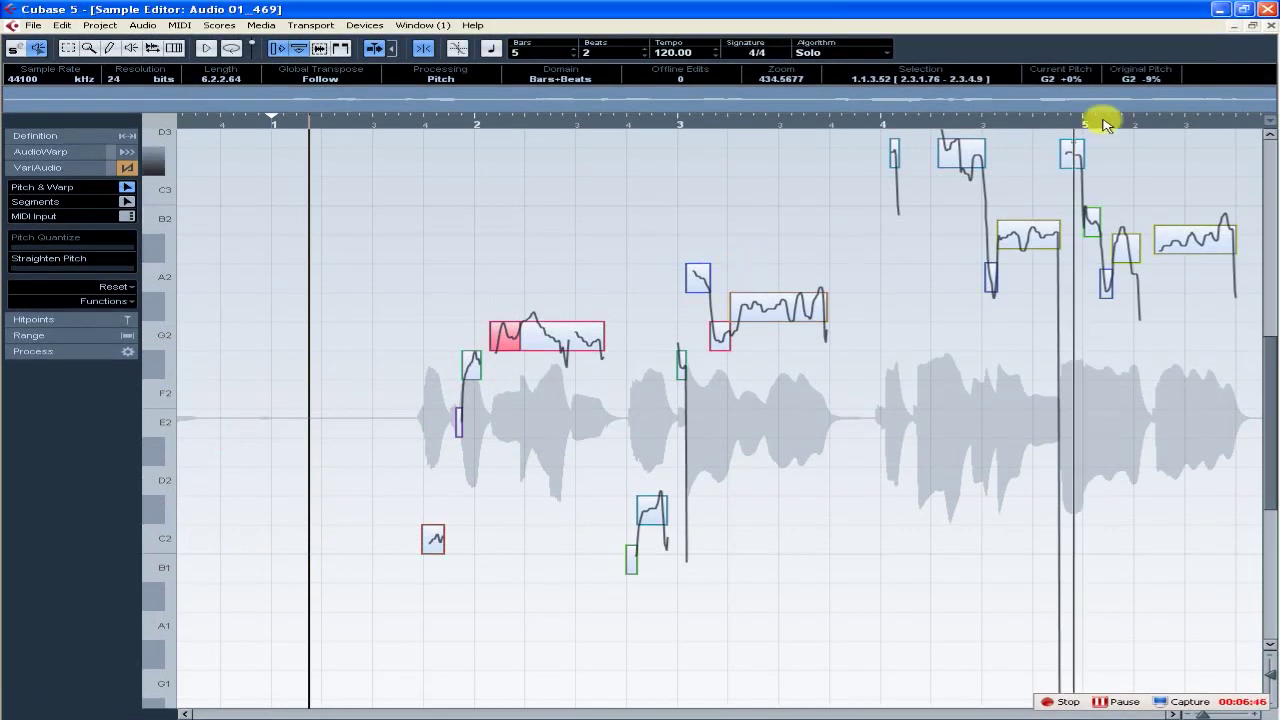
# Return to the project, record-enable the instrument track, maximize the project window and reopen the vocal clip in the Sample Editor.
pyautogui.click(1266, 6)
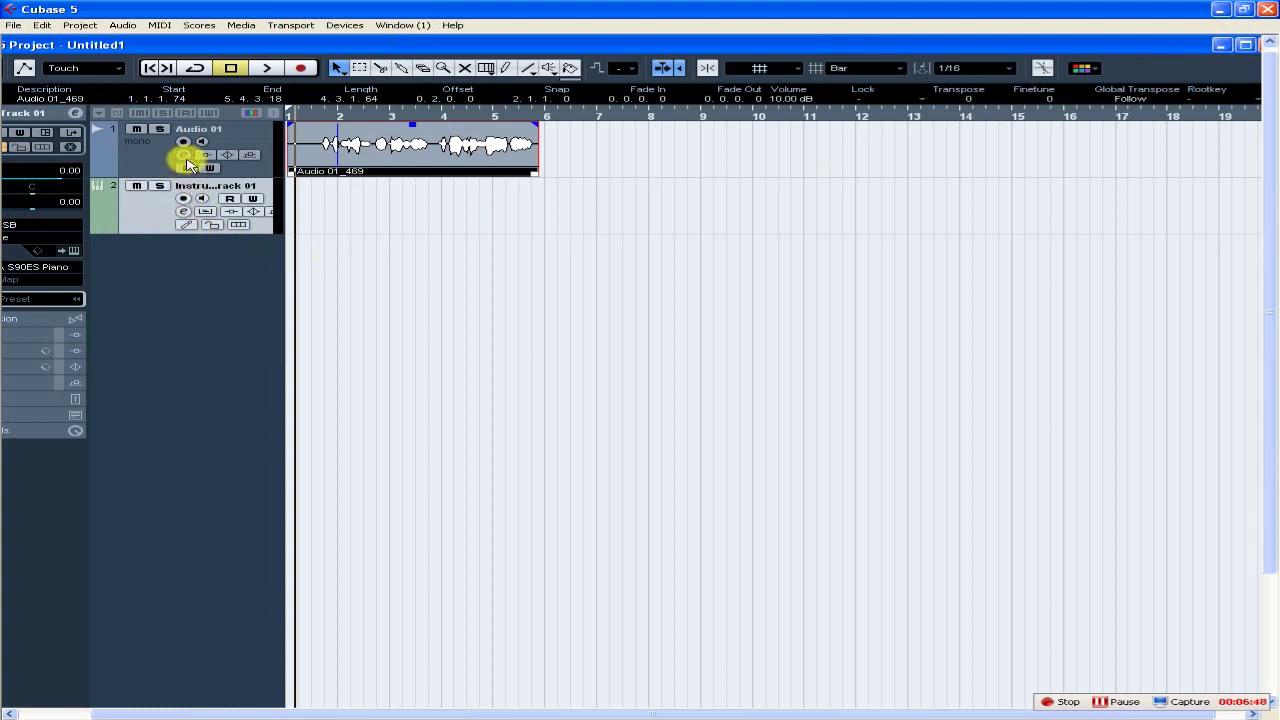
pyautogui.click(183, 198)
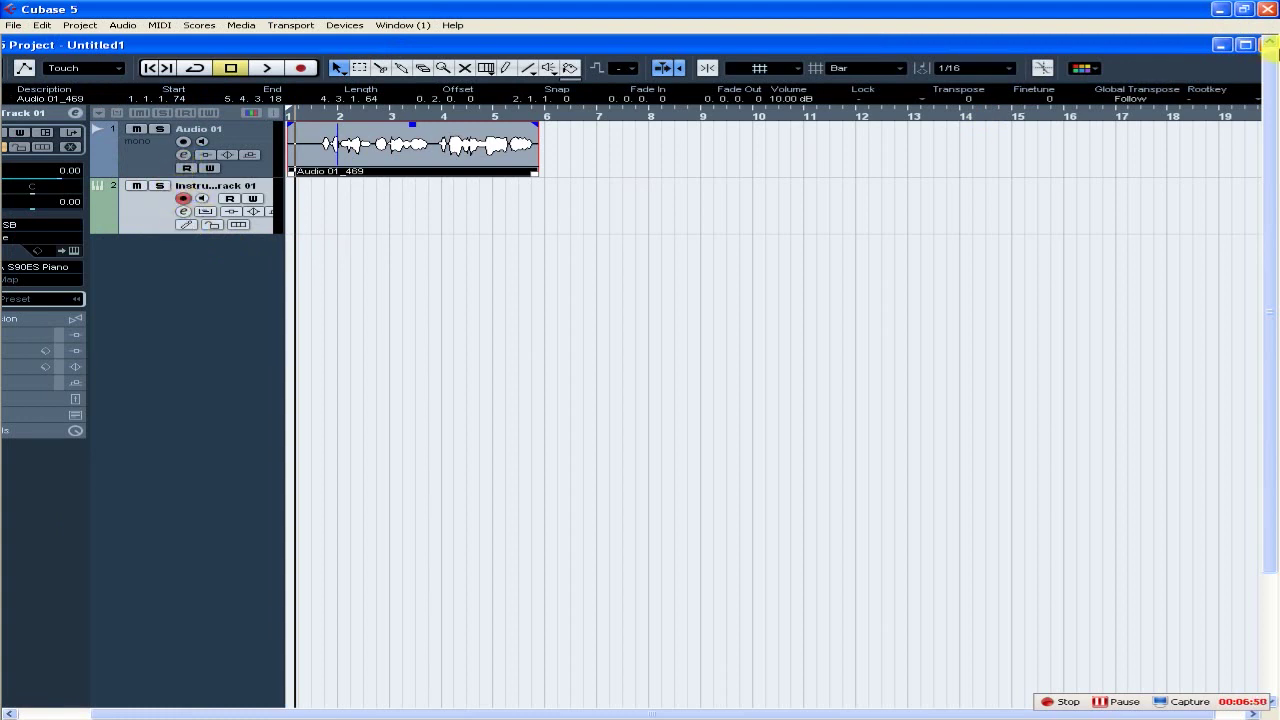
pyautogui.click(1246, 44)
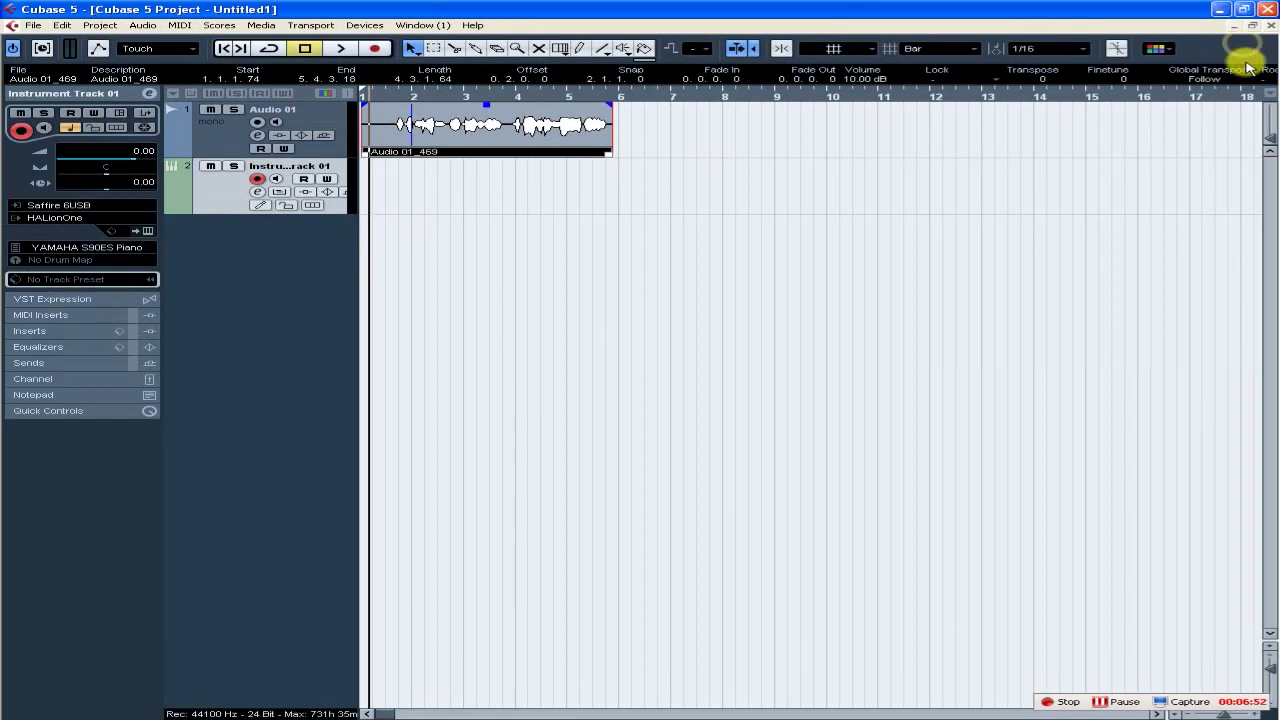
pyautogui.doubleClick(400, 122)
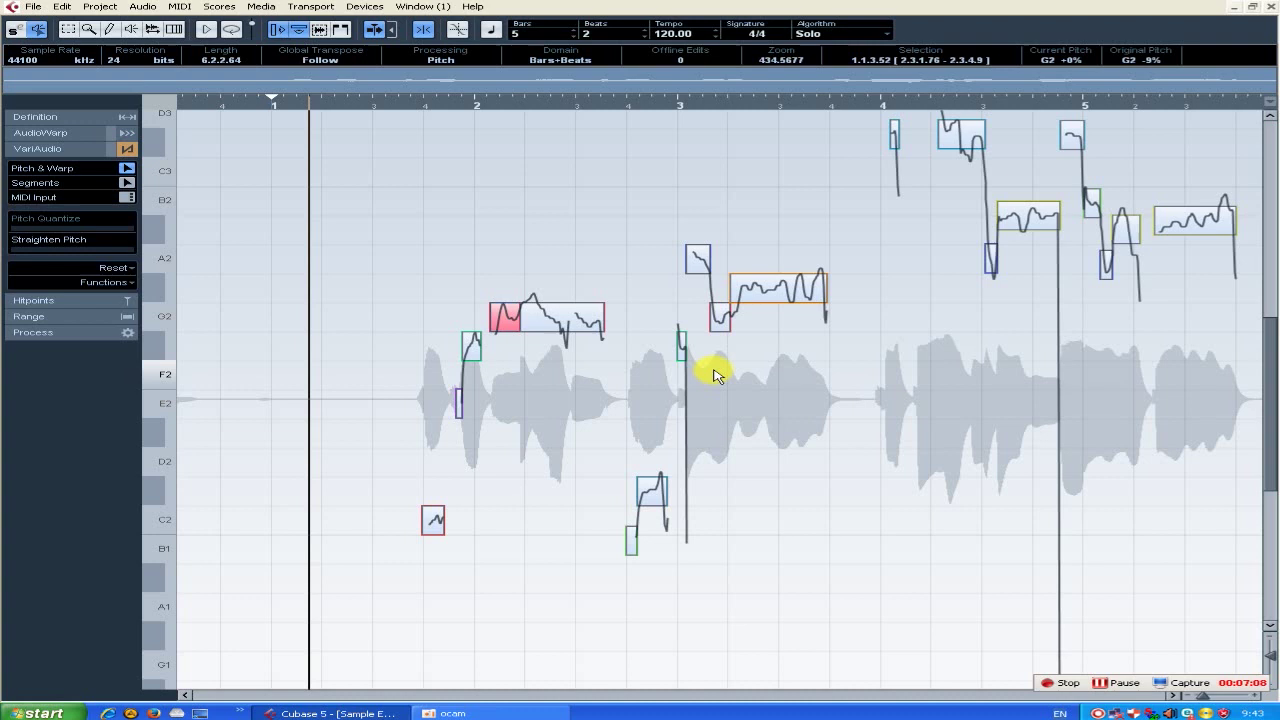
# Play the corrected vocal from several points and examine its pitch segments across bars 1 to 5, including the highest notes.
pyautogui.press('space')
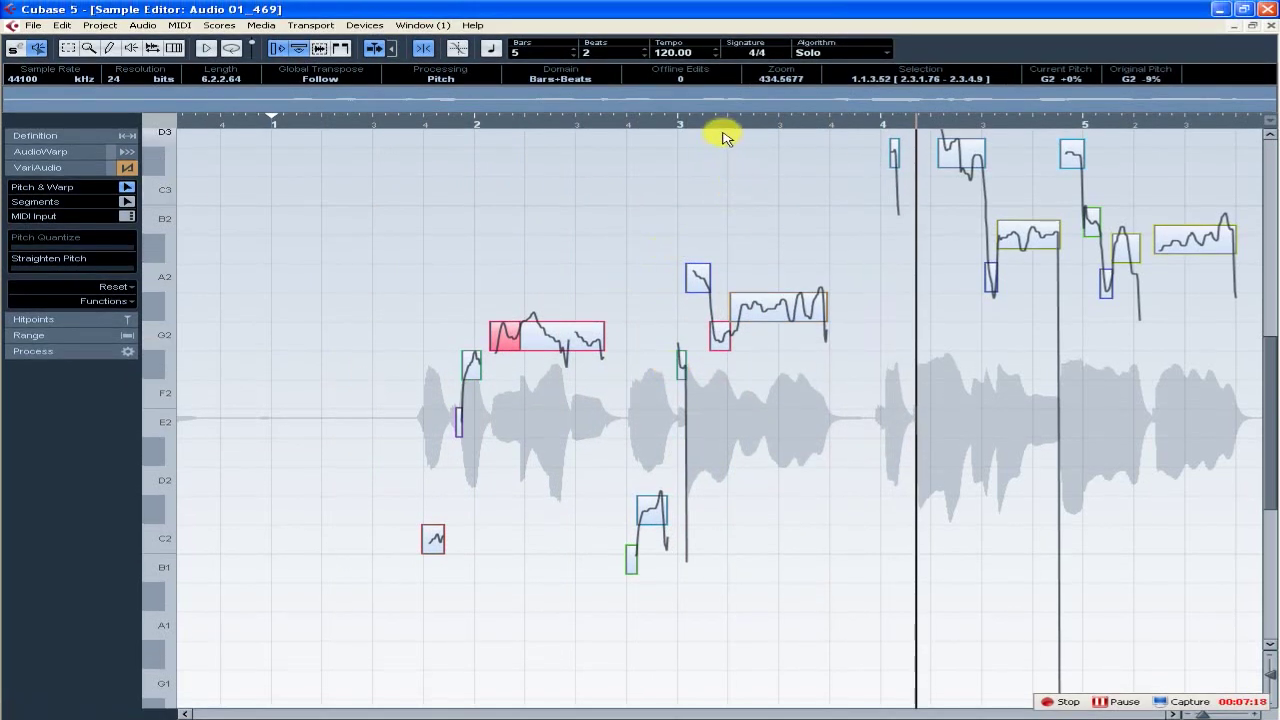
pyautogui.click(723, 125)
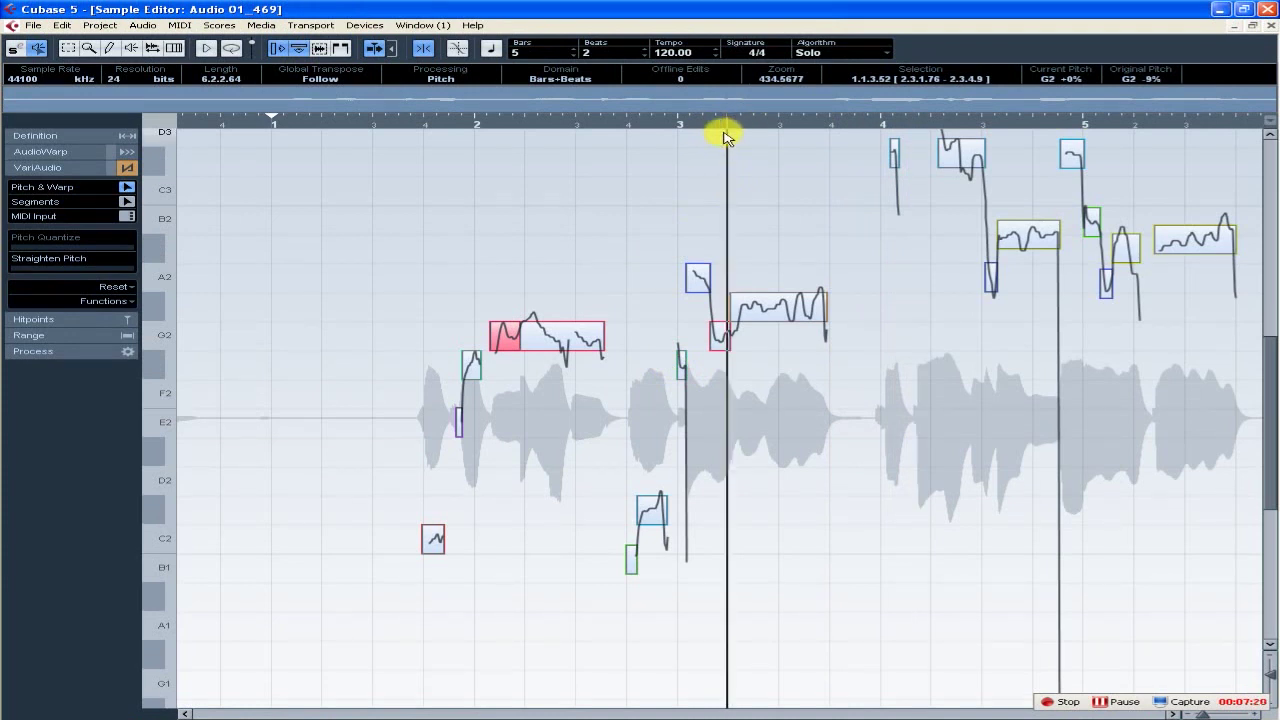
pyautogui.click(678, 122)
pyautogui.click(757, 306)
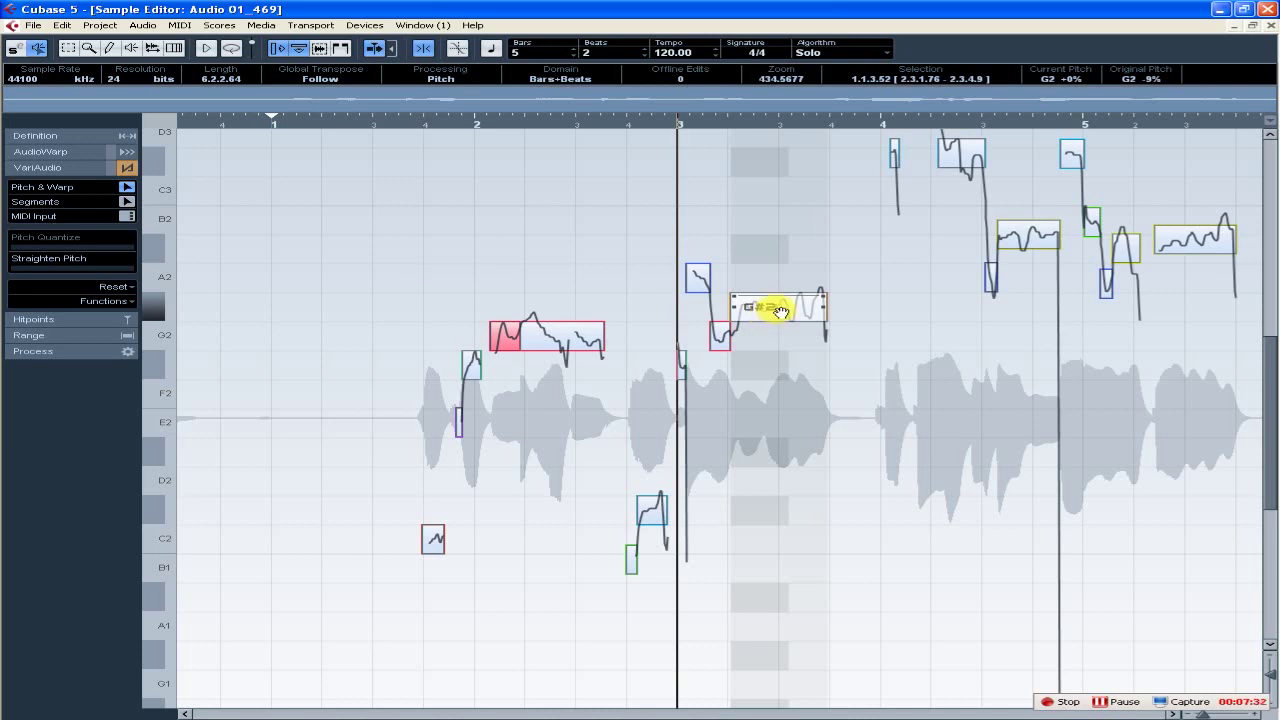
pyautogui.moveTo(781, 312)
pyautogui.mouseDown()
pyautogui.moveTo(777, 289)
pyautogui.moveTo(761, 316)
pyautogui.mouseUp()
pyautogui.click(623, 277)
pyautogui.click(372, 121)
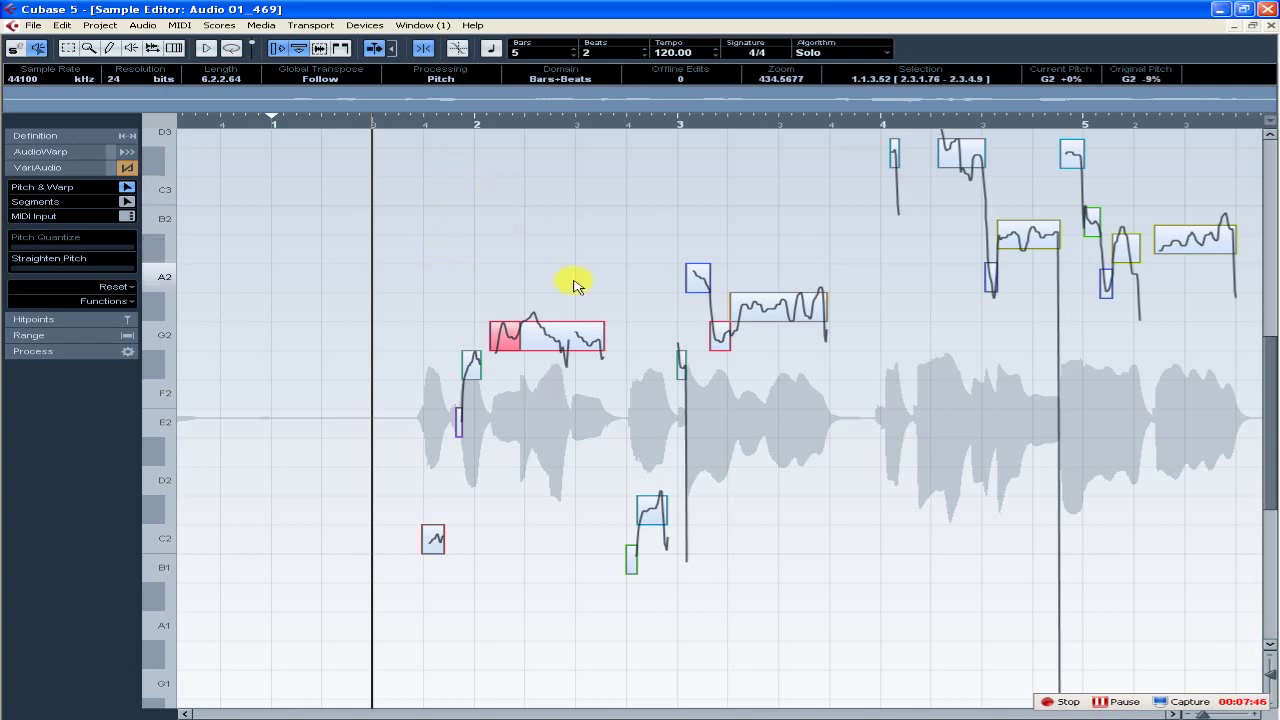
pyautogui.click(580, 341)
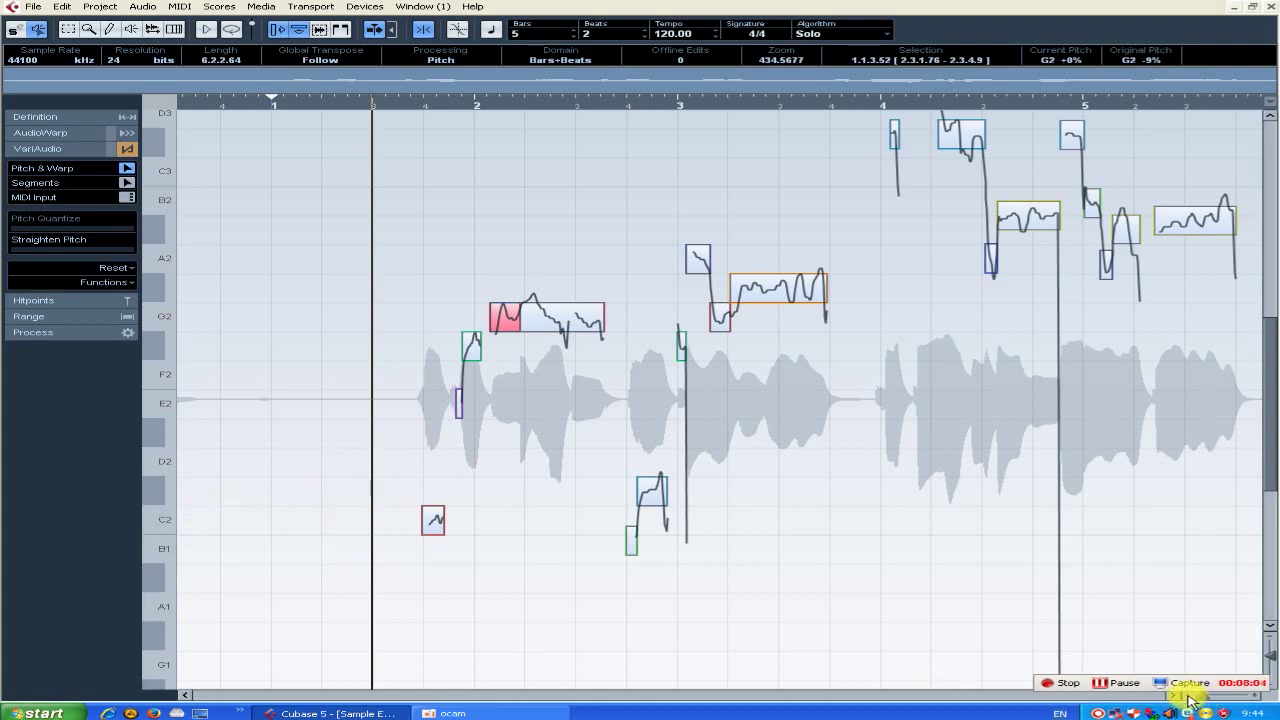
pyautogui.moveTo(1271, 449); pyautogui.dragTo(1273, 440)
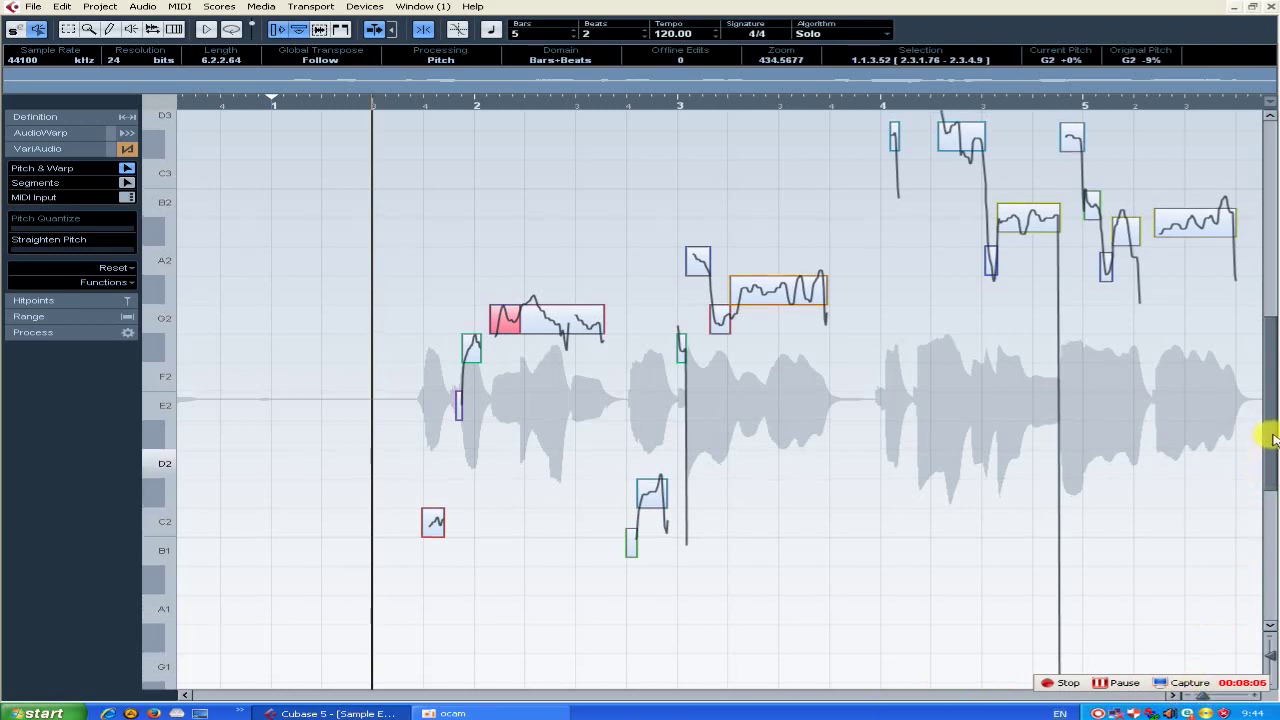
pyautogui.scroll(3, 1266, 405)
pyautogui.scroll(4, 1258, 428)
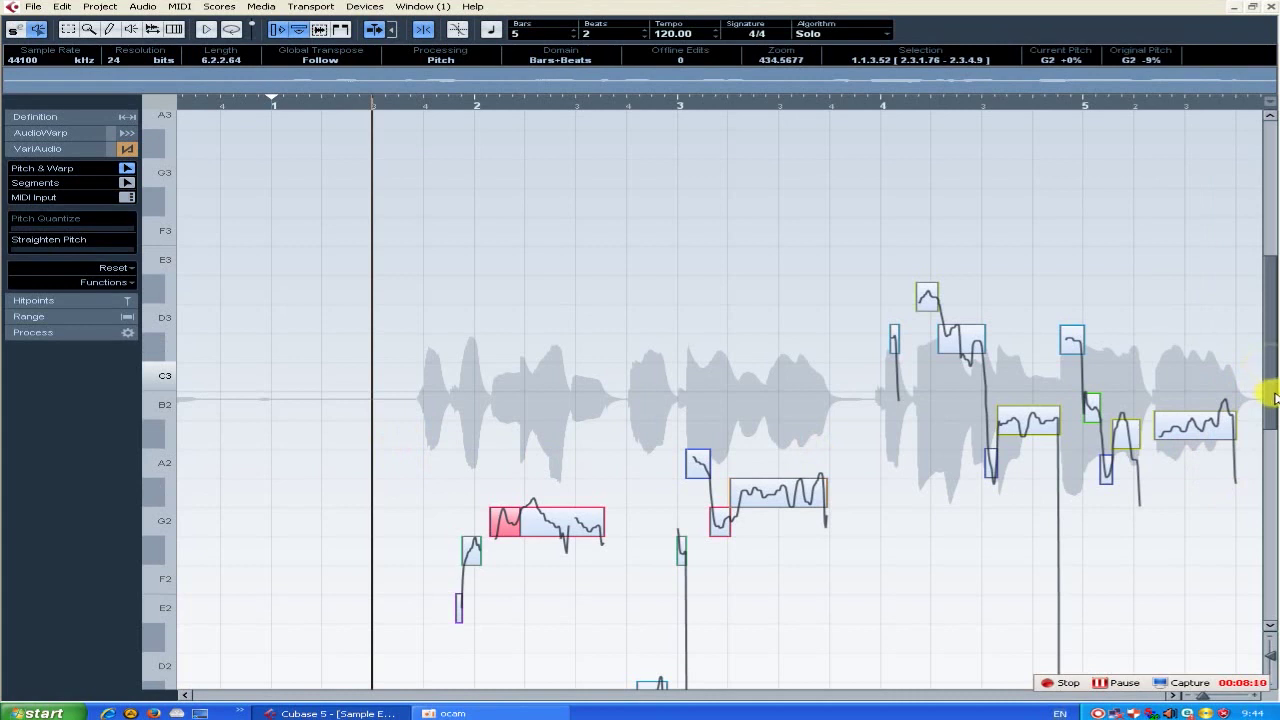
pyautogui.scroll(-7, 1270, 410)
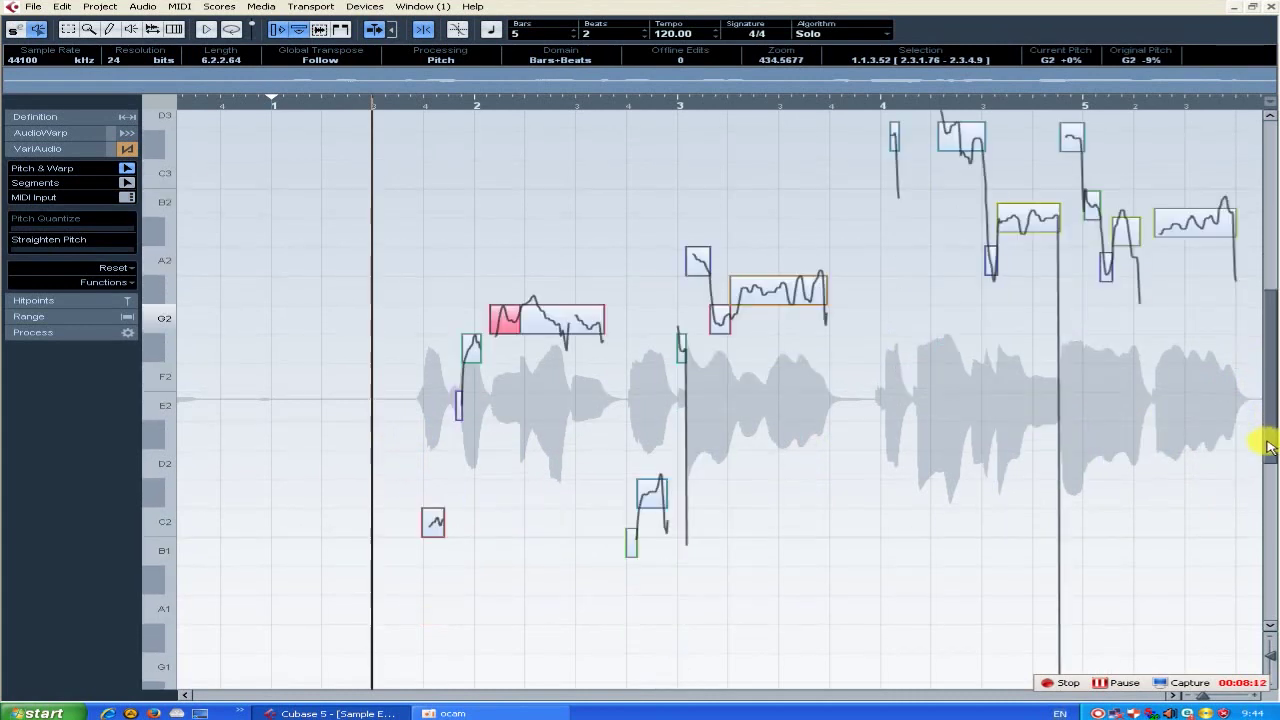
pyautogui.click(1268, 447)
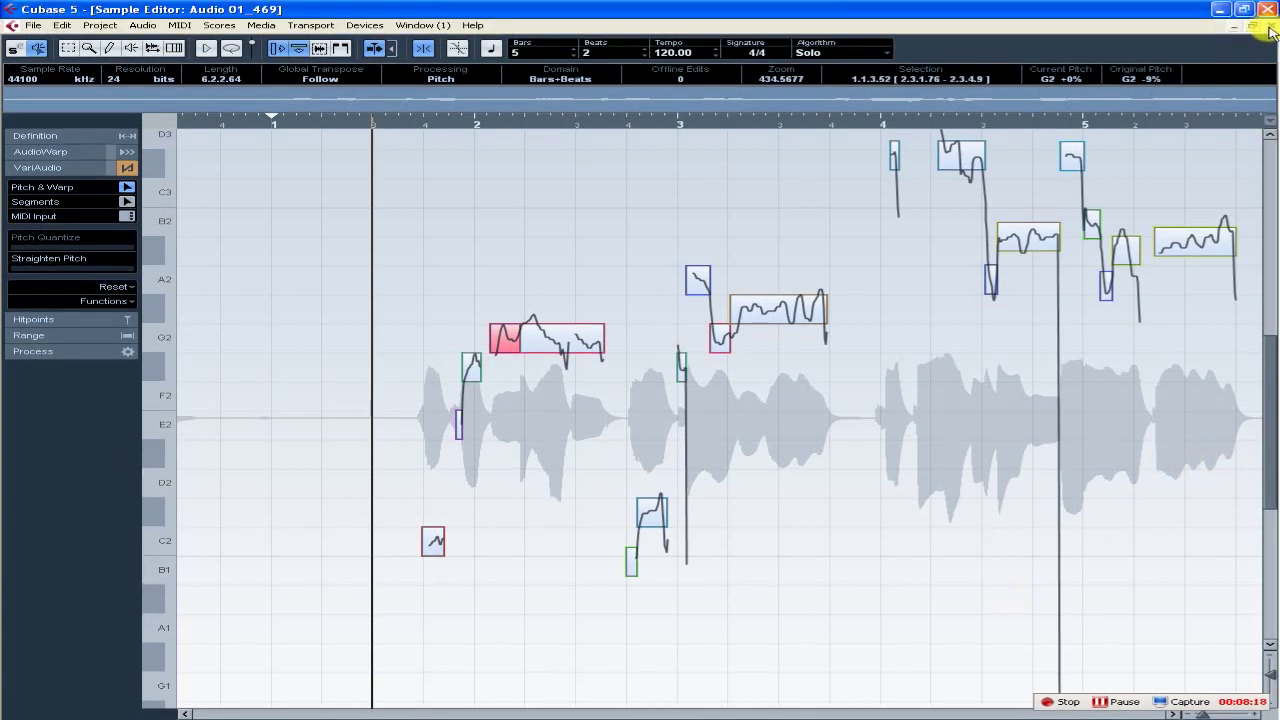
# Return to the project, select the Audio 01 track and reopen its vocal clip in the Sample Editor with bars 1 to 3 enlarged.
pyautogui.click(1268, 28)
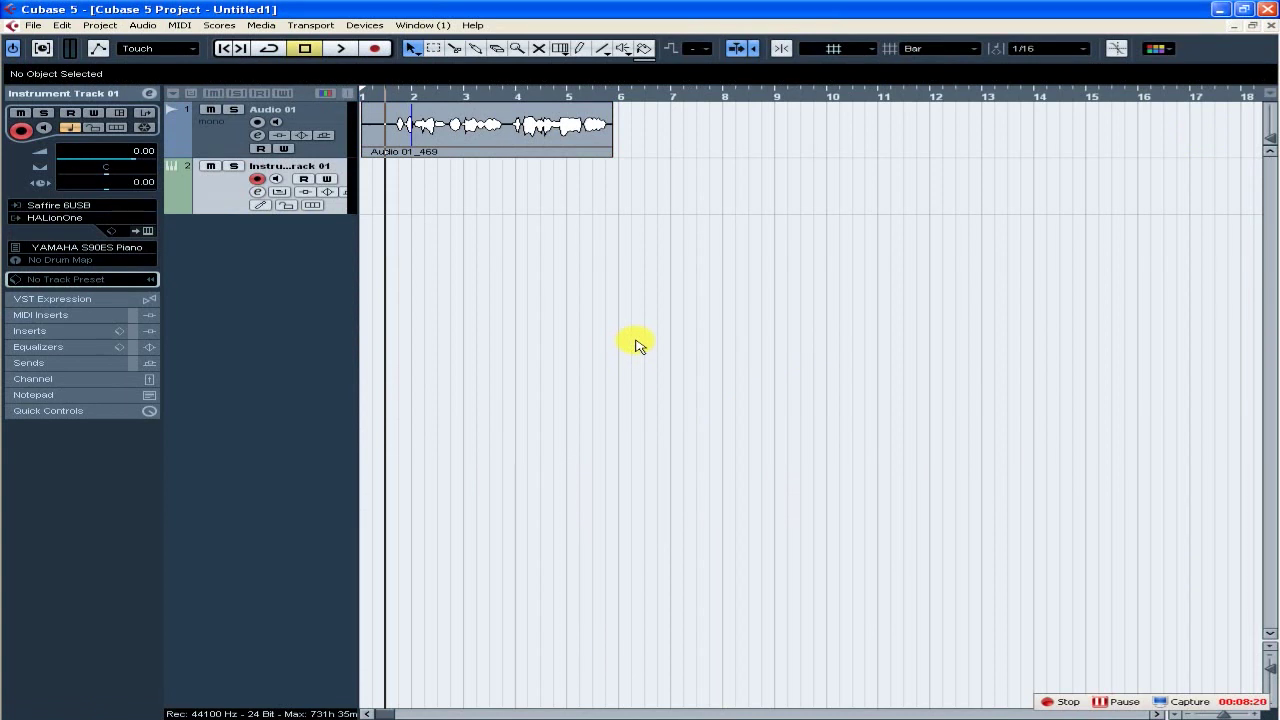
pyautogui.click(440, 143)
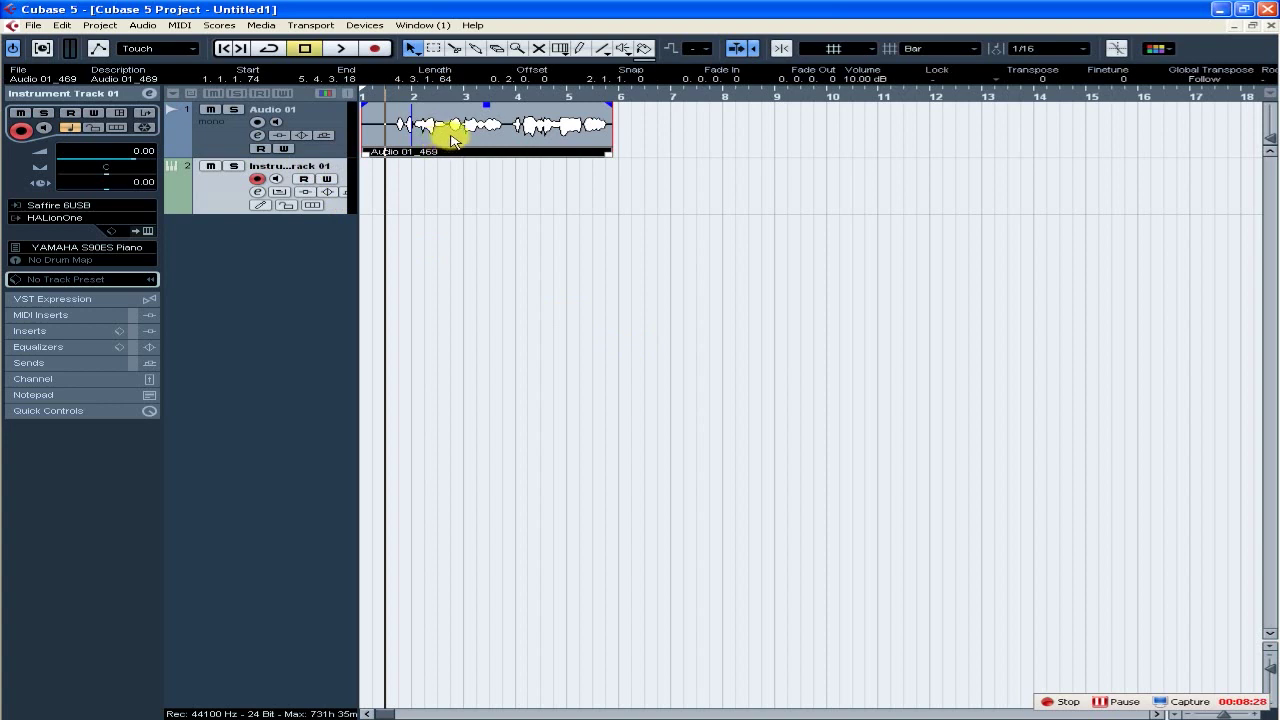
pyautogui.click(223, 143)
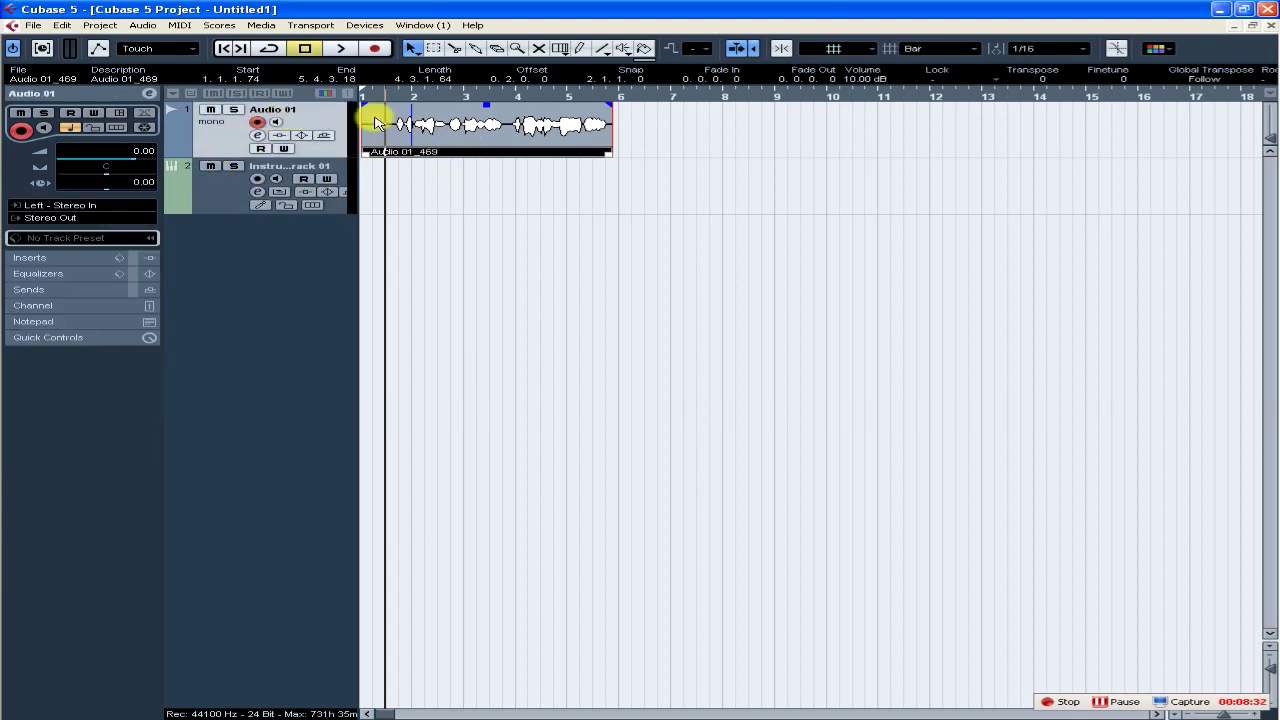
pyautogui.doubleClick(446, 141)
pyautogui.moveTo(1268, 448); pyautogui.dragTo(1259, 393)
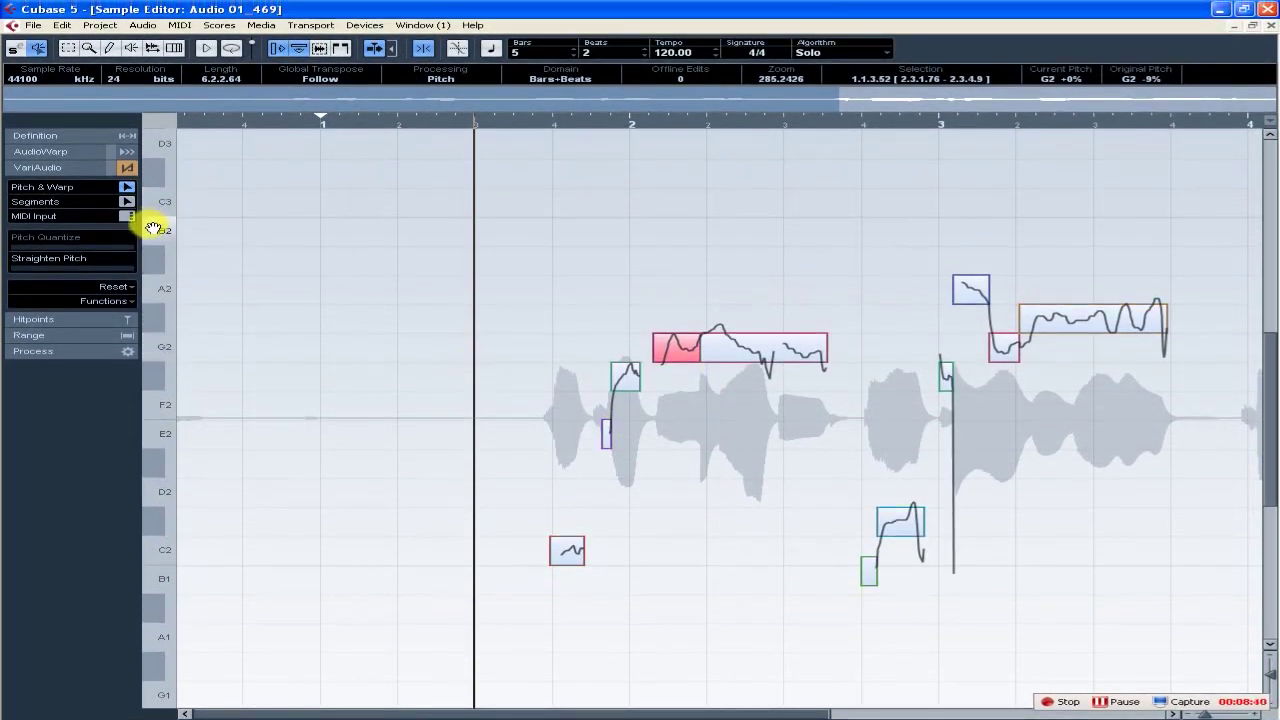
# Switch to Segments mode and back to Pitch & Warp, and try raising the long G2 segment in bar 2 before returning it to G2.
pyautogui.click(127, 202)
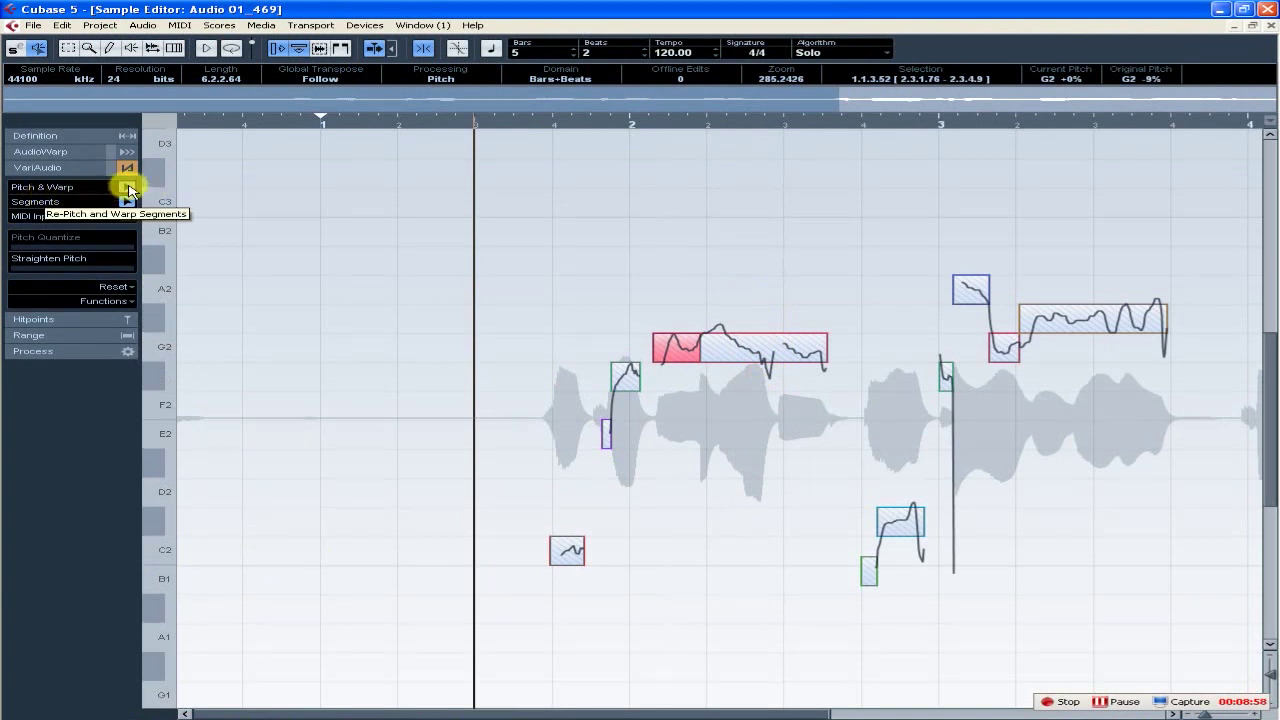
pyautogui.click(128, 187)
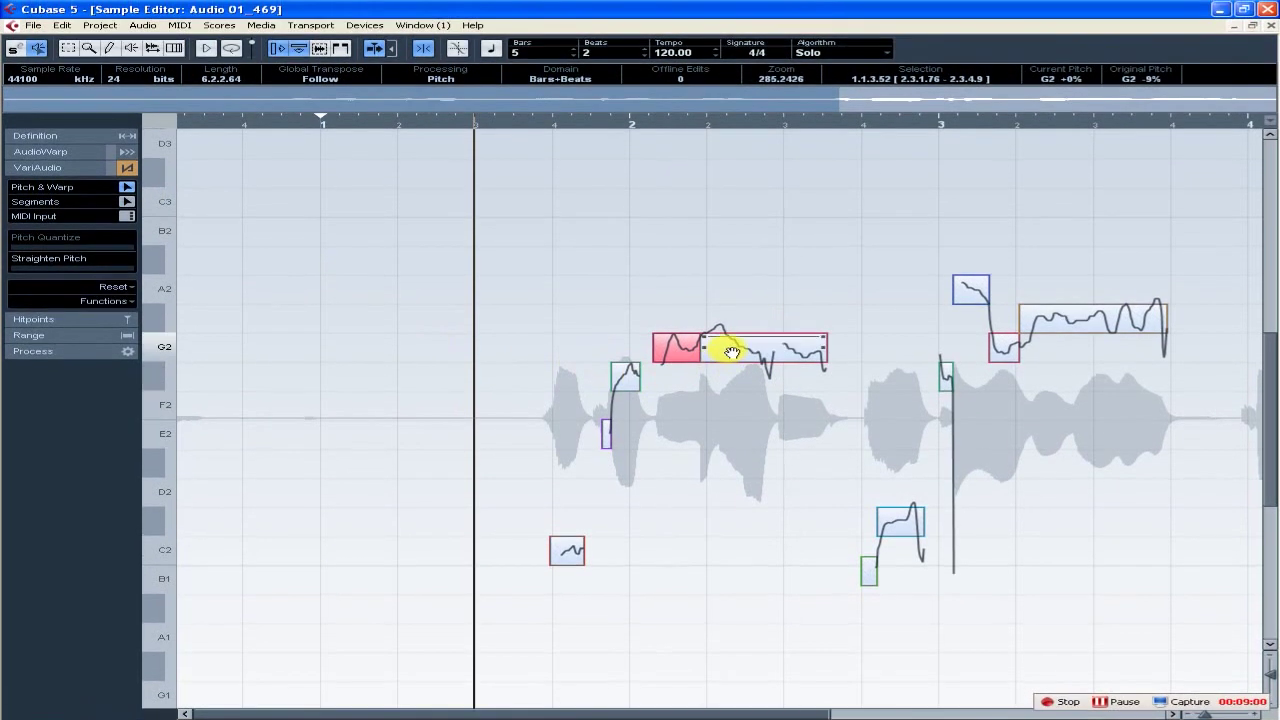
pyautogui.moveTo(731, 350); pyautogui.dragTo(737, 296)
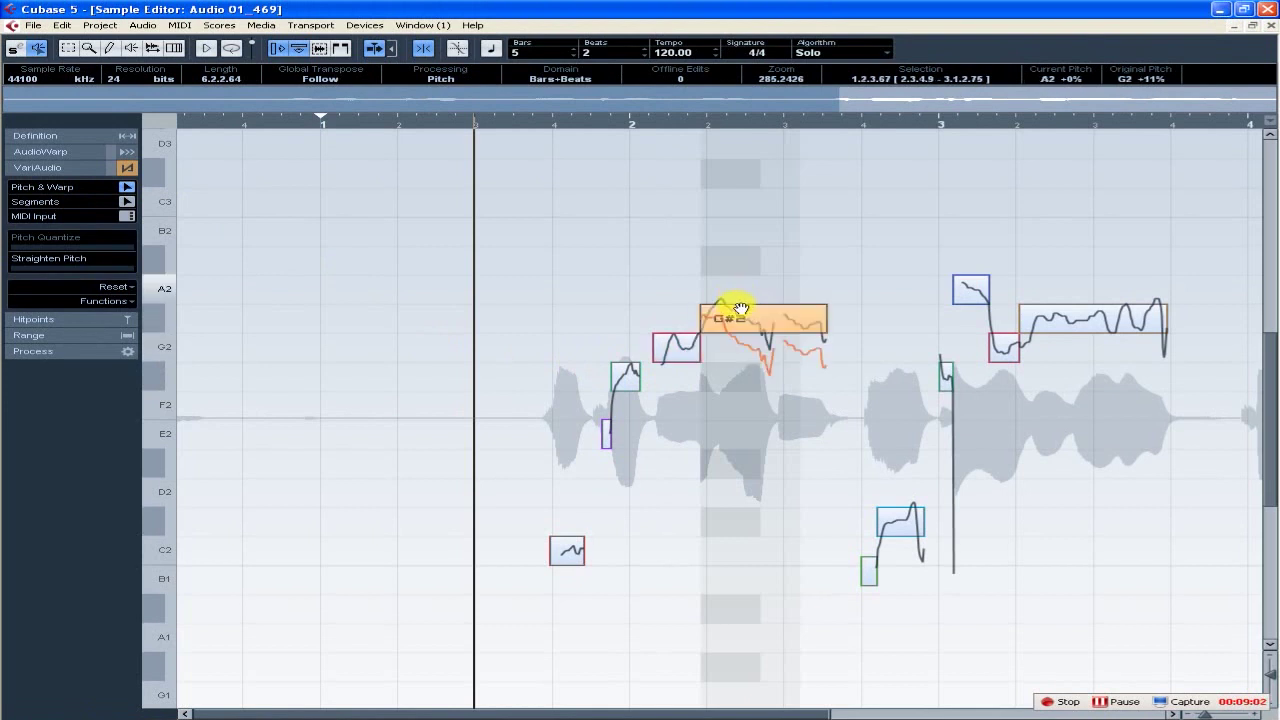
pyautogui.moveTo(740, 350); pyautogui.dragTo(742, 365)
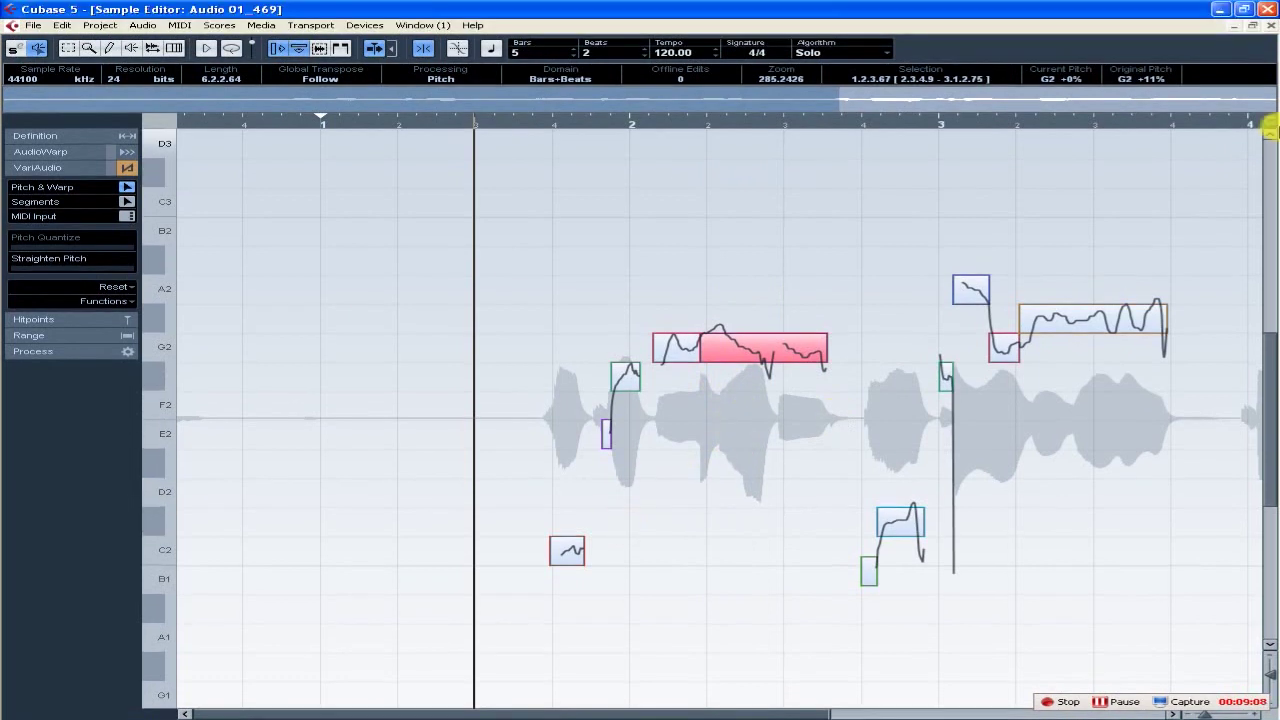
# Close the Sample Editor and deselect the vocal clip in the project.
pyautogui.click(1271, 30)
pyautogui.click(466, 273)
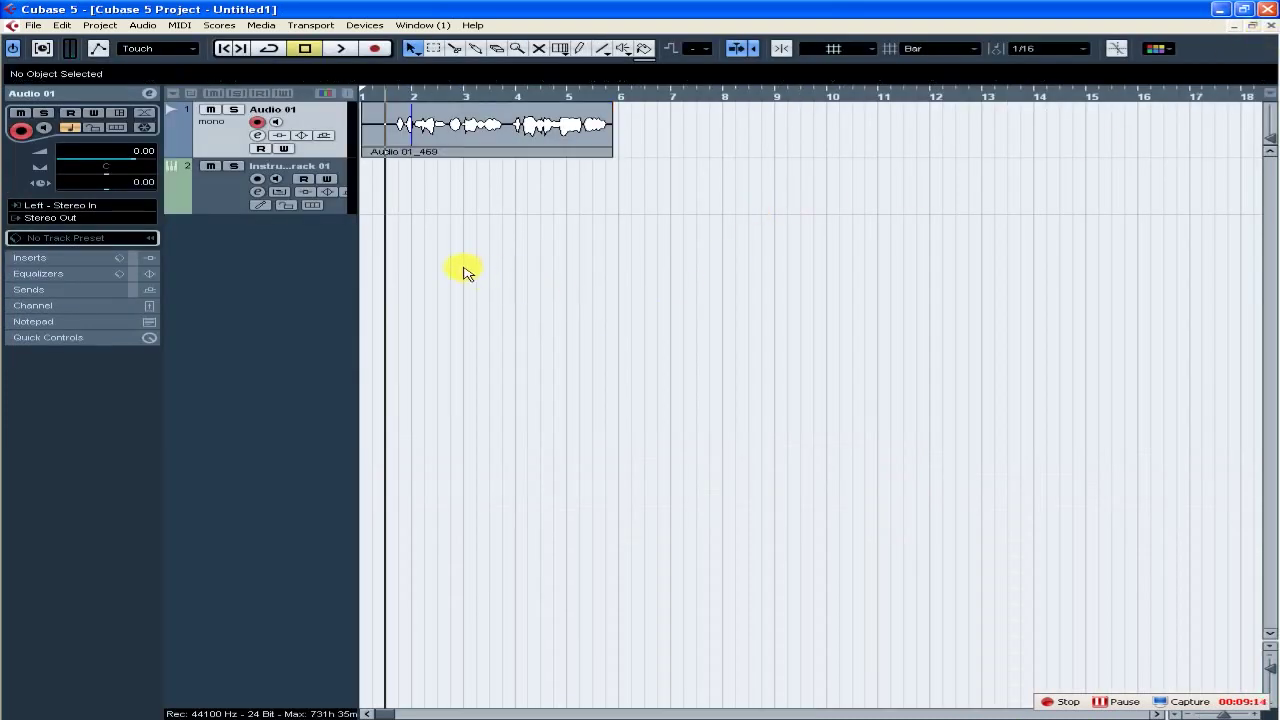